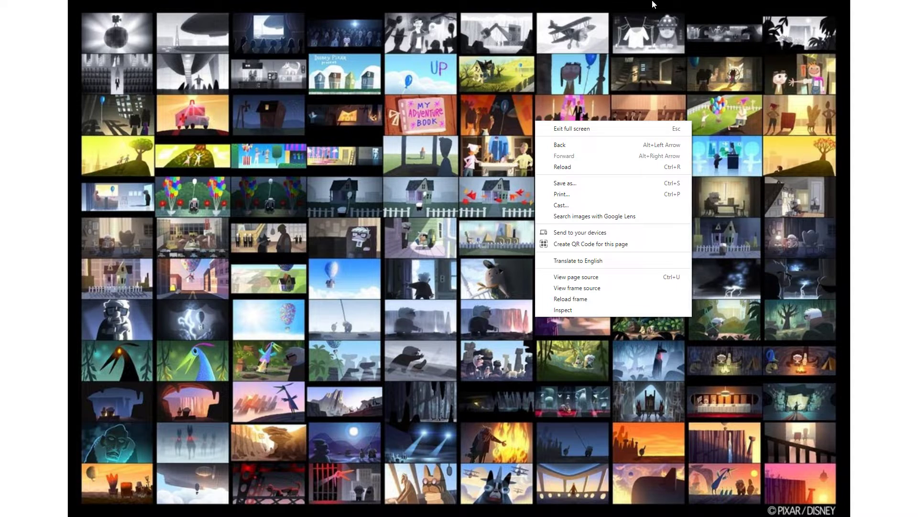
Step: Switch to Premiere Pro and change to the Color workspace
{"action": "key", "text": "alt+Tab"}
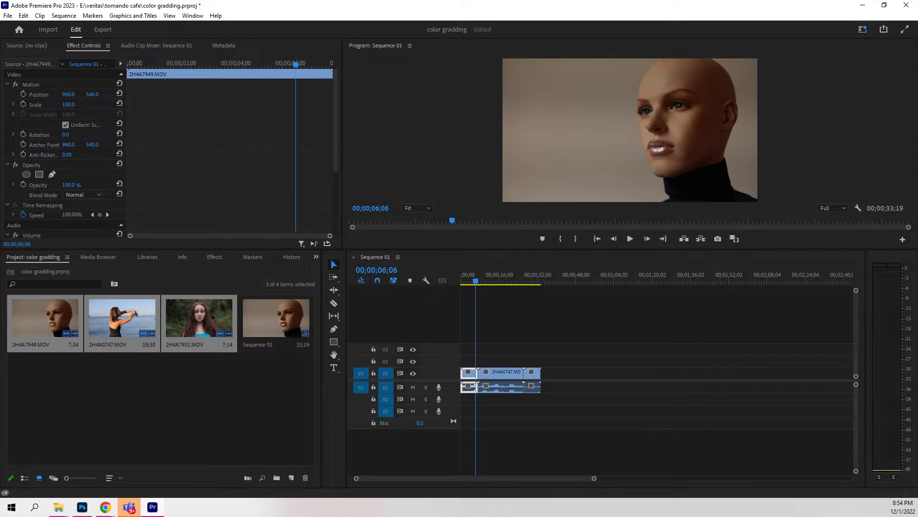
{"action": "left_click", "coordinate": [863, 29]}
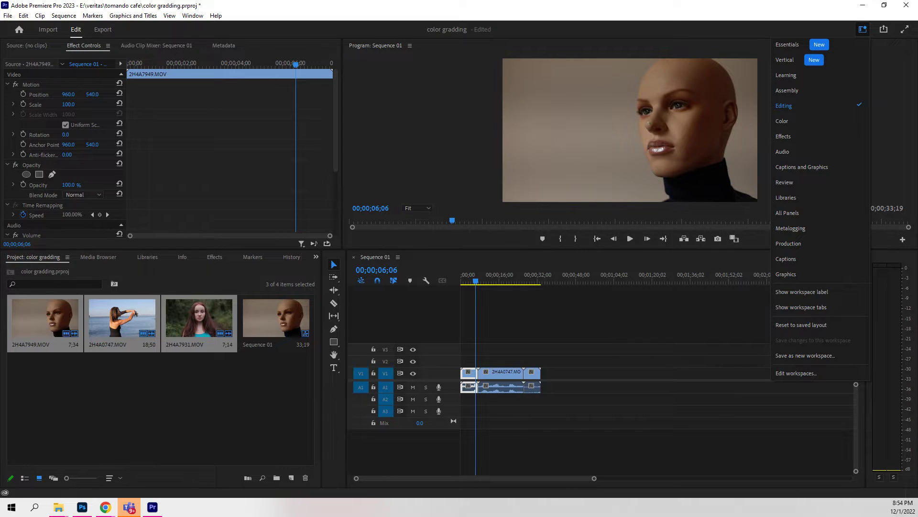
{"action": "left_click", "coordinate": [794, 121]}
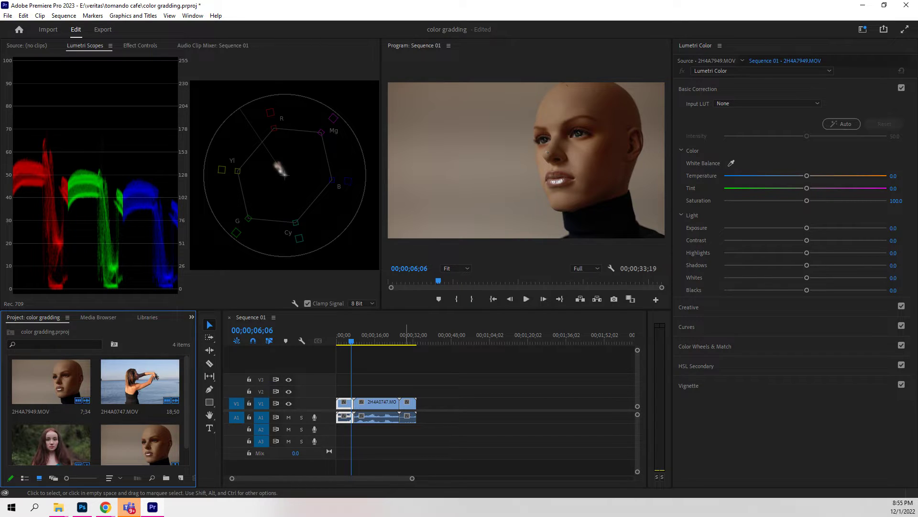
Step: Look at the beach clip and the forest portrait clip in the sequence and return to the mannequin clip
{"action": "left_click", "coordinate": [374, 336]}
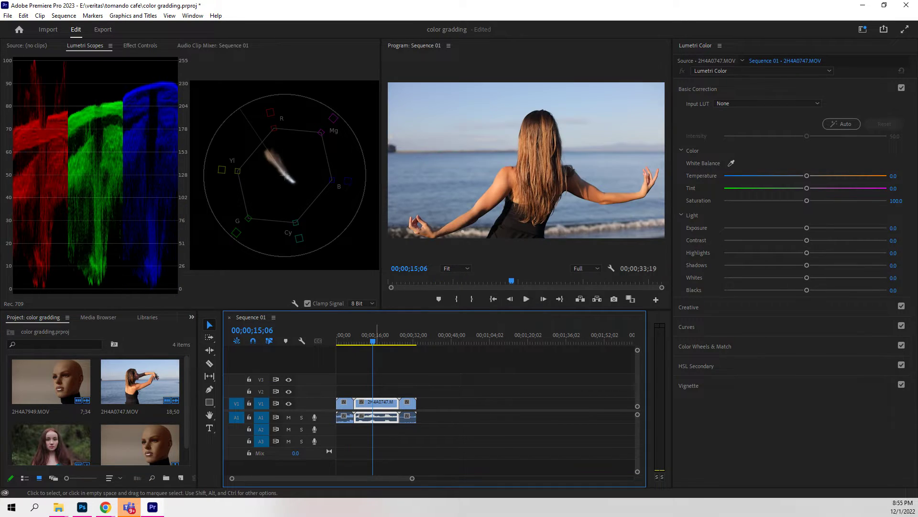
{"action": "left_click", "coordinate": [411, 336]}
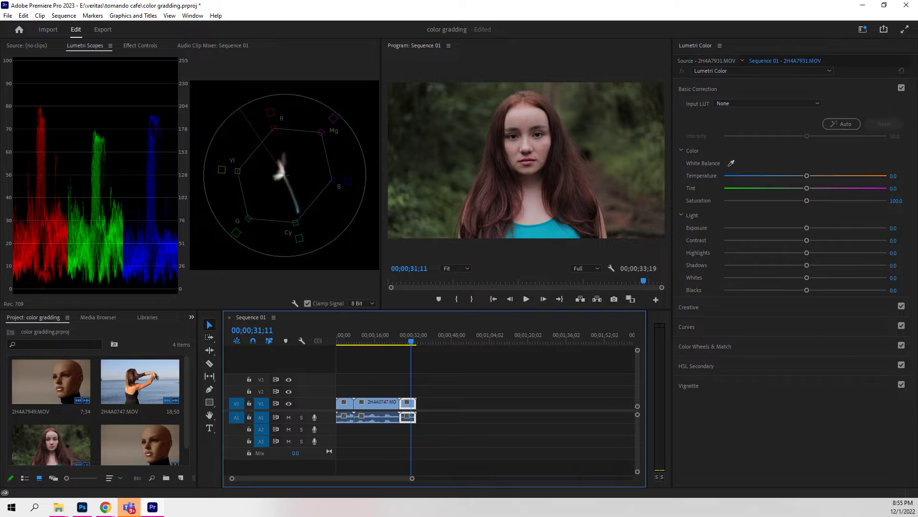
{"action": "left_click", "coordinate": [347, 336]}
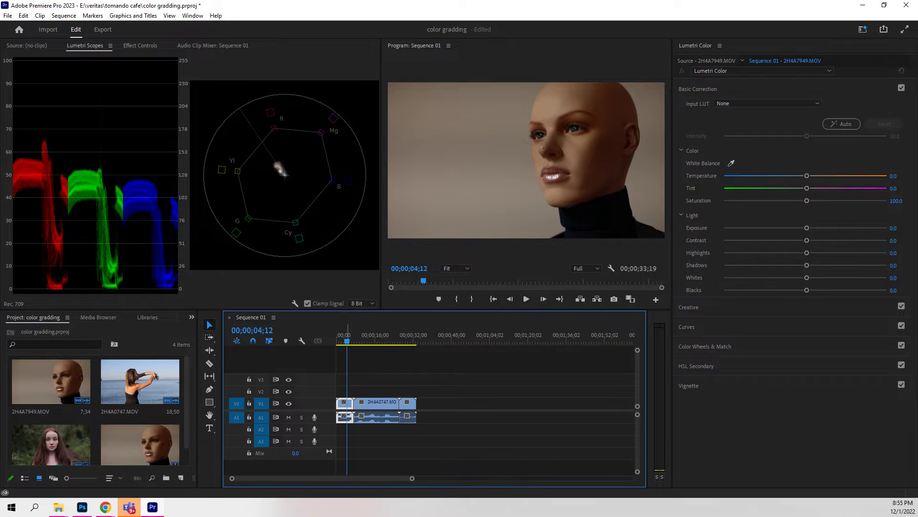
Step: Correct the mannequin clip's white balance by sampling the beige background in the program image with the eyedropper
{"action": "key", "text": "shift+4"}
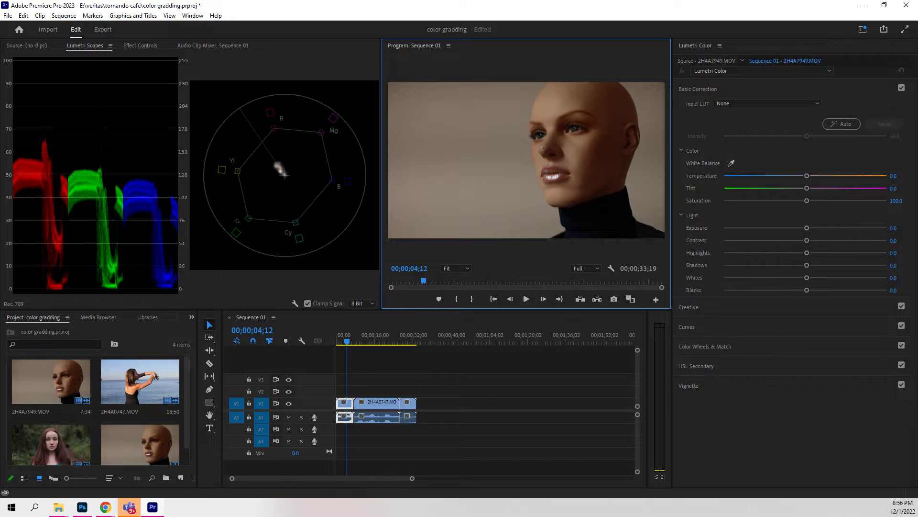
{"action": "left_click", "coordinate": [731, 162]}
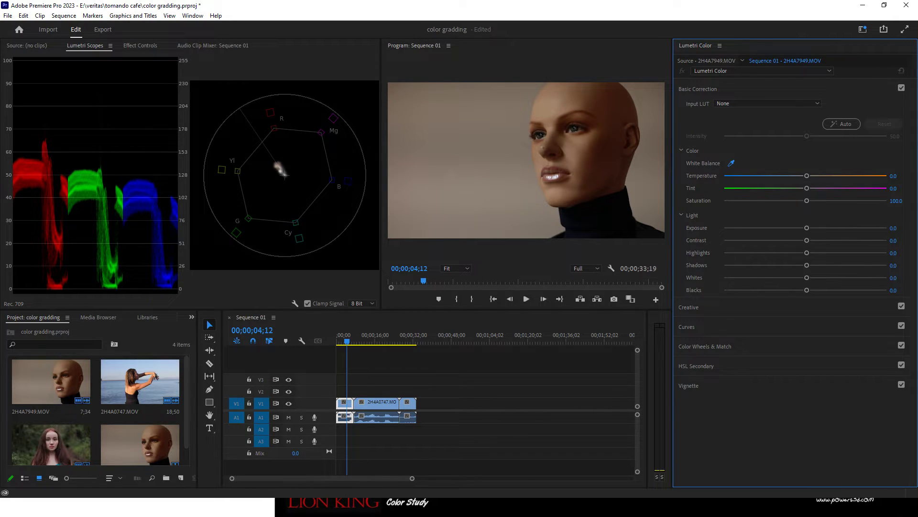
{"action": "left_click", "coordinate": [455, 143]}
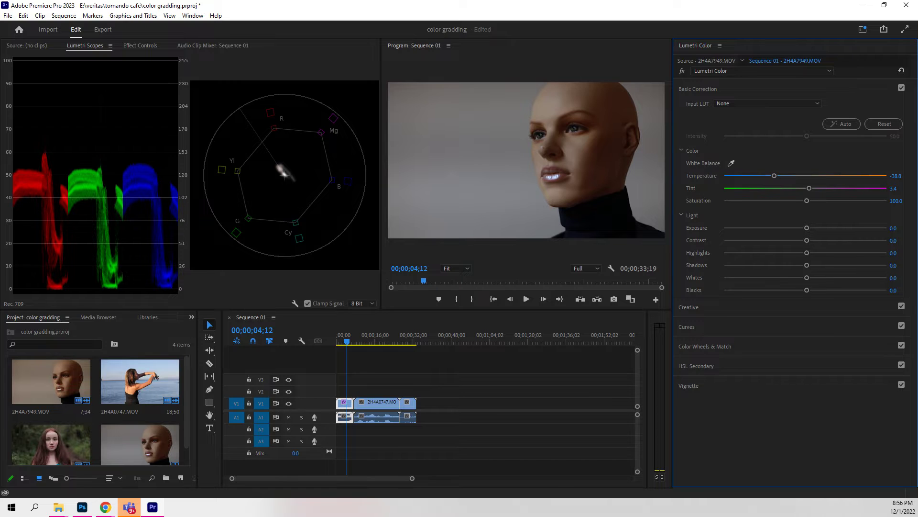
Step: Set the Lumetri scopes to show only Waveform (Luma), removing the RGB parade and the YUV vectorscope
{"action": "right_click", "coordinate": [120, 153]}
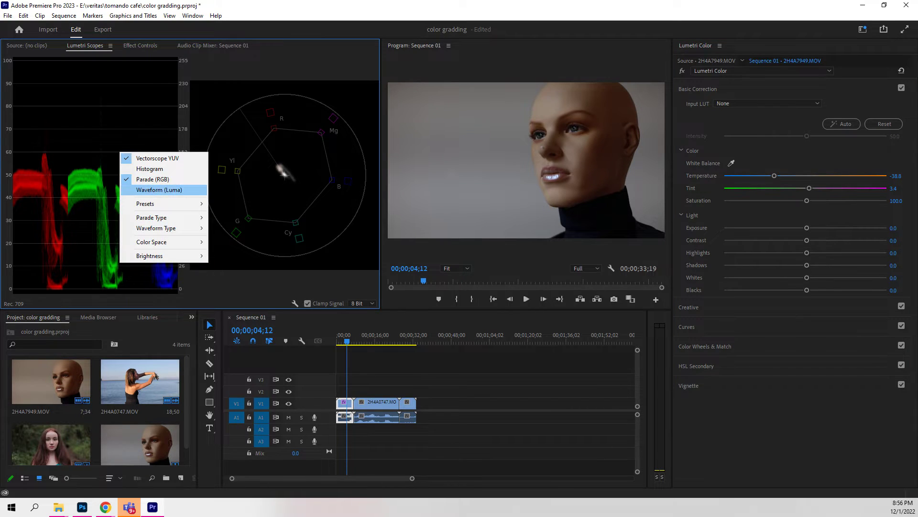
{"action": "left_click", "coordinate": [160, 189]}
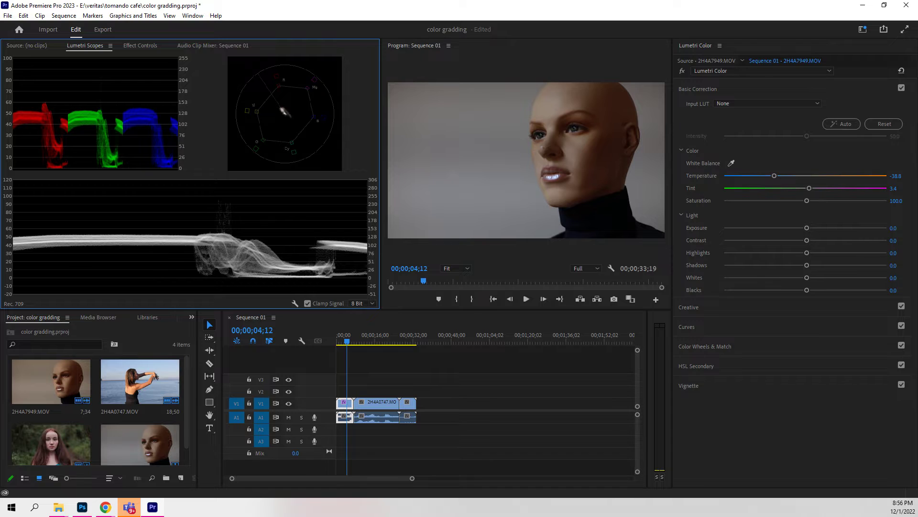
{"action": "right_click", "coordinate": [253, 122]}
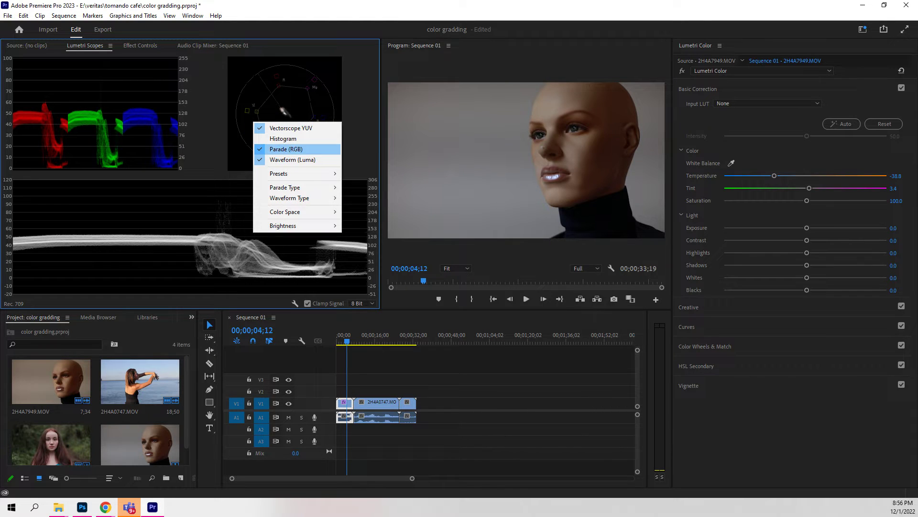
{"action": "left_click", "coordinate": [287, 147]}
{"action": "right_click", "coordinate": [266, 130]}
{"action": "left_click", "coordinate": [306, 136]}
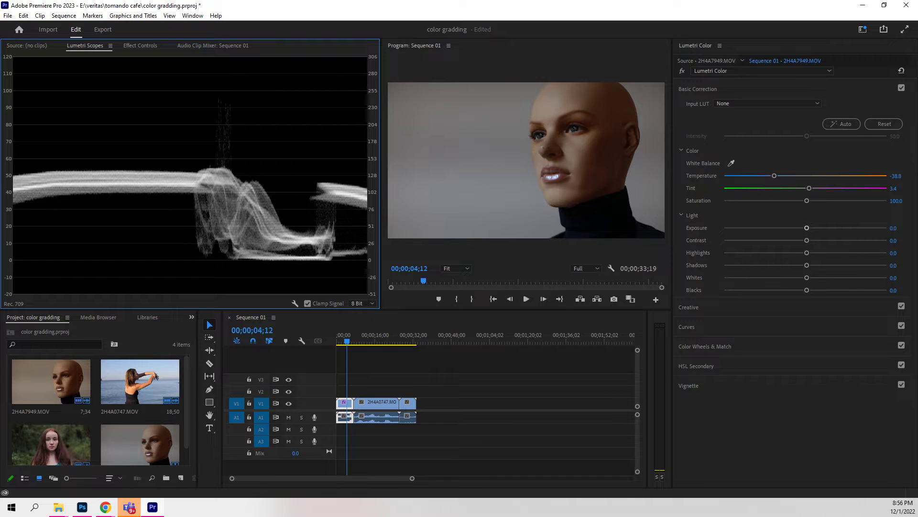
Step: Set the mannequin clip's Exposure to 1.0, Highlights to -27.9, Shadows to 74.2 and Blacks to 0.9
{"action": "left_click_drag", "start_coordinate": [893, 228], "coordinate": [912, 228]}
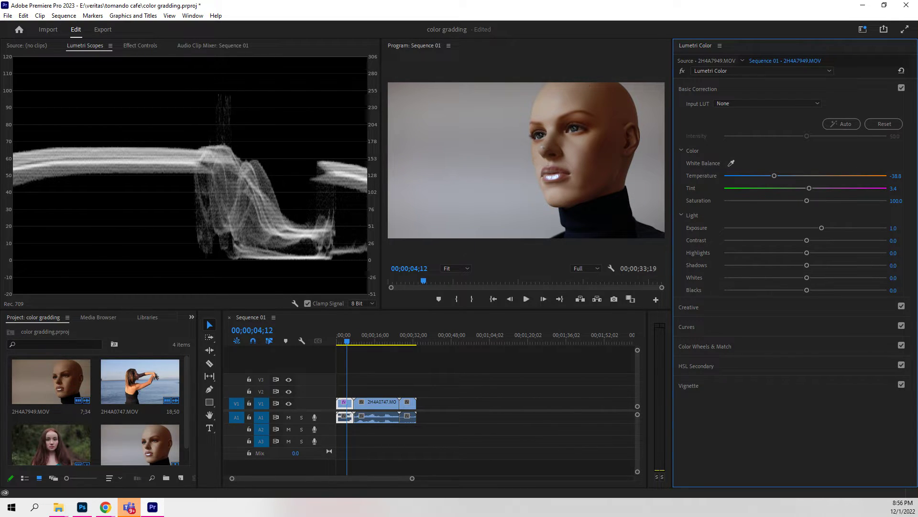
{"action": "left_click_drag", "start_coordinate": [893, 253], "coordinate": [881, 253]}
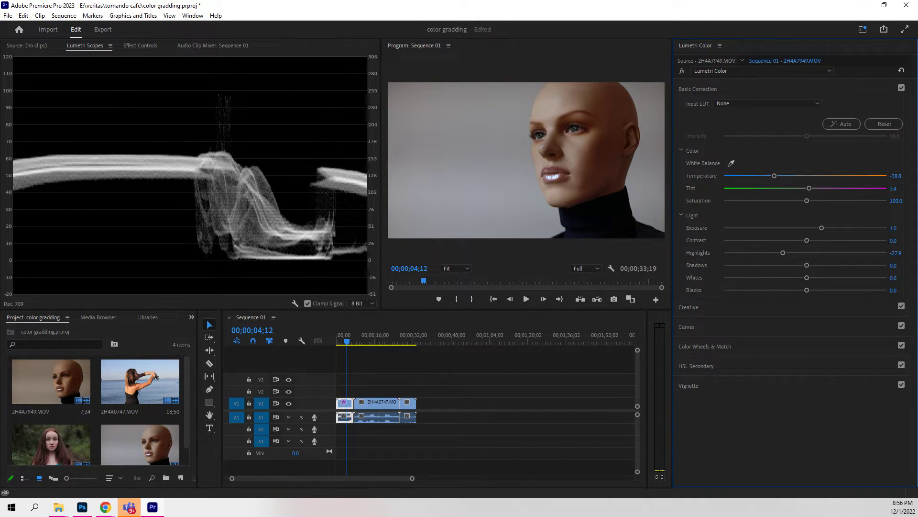
{"action": "left_click_drag", "start_coordinate": [807, 265], "coordinate": [866, 265]}
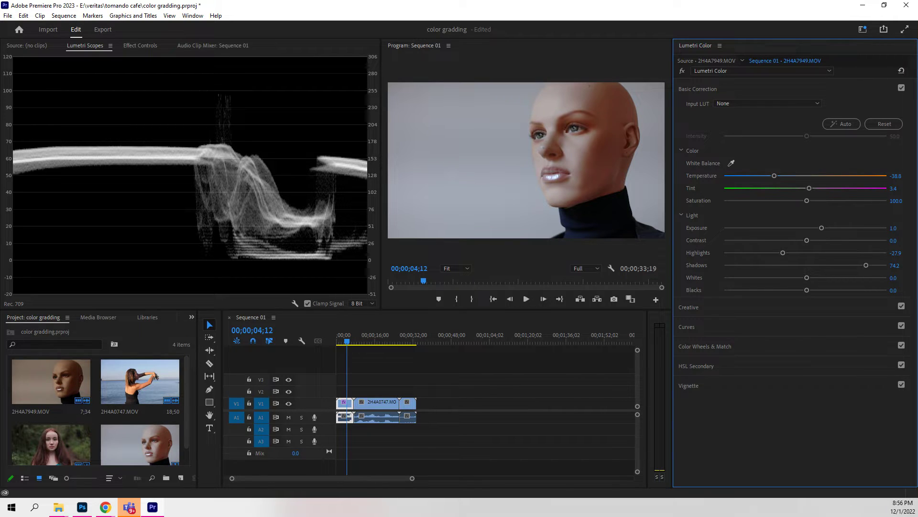
{"action": "left_click_drag", "start_coordinate": [893, 290], "coordinate": [892, 290]}
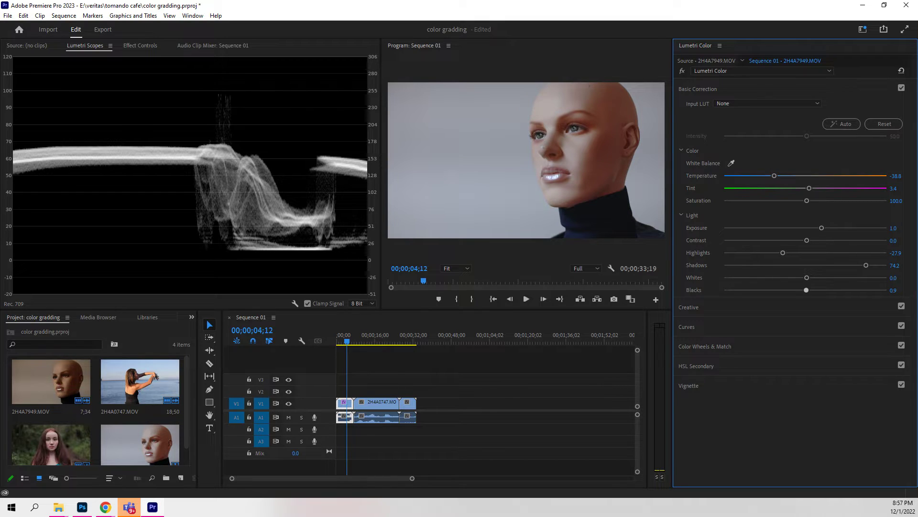
Step: Expand the Vignette settings and turn the Lumetri effect off and on to compare before and after
{"action": "left_click", "coordinate": [689, 385]}
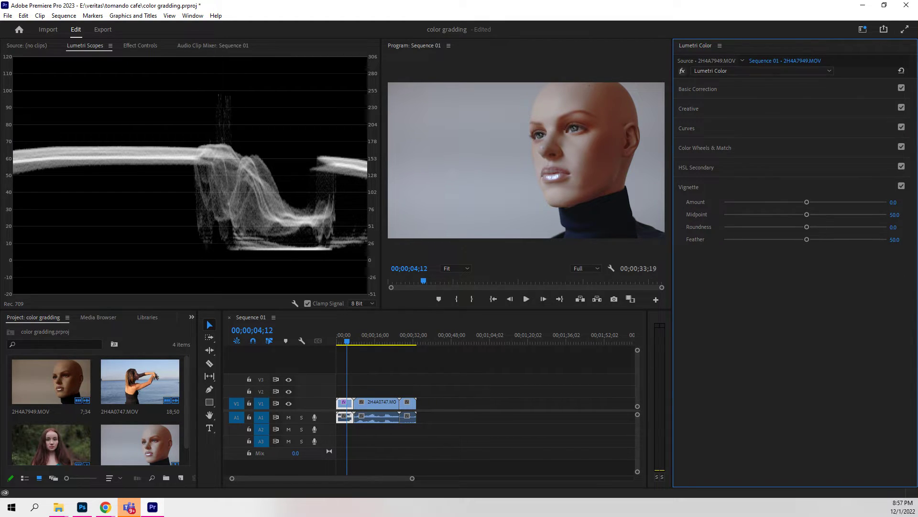
{"action": "left_click", "coordinate": [682, 71]}
{"action": "left_click", "coordinate": [682, 70]}
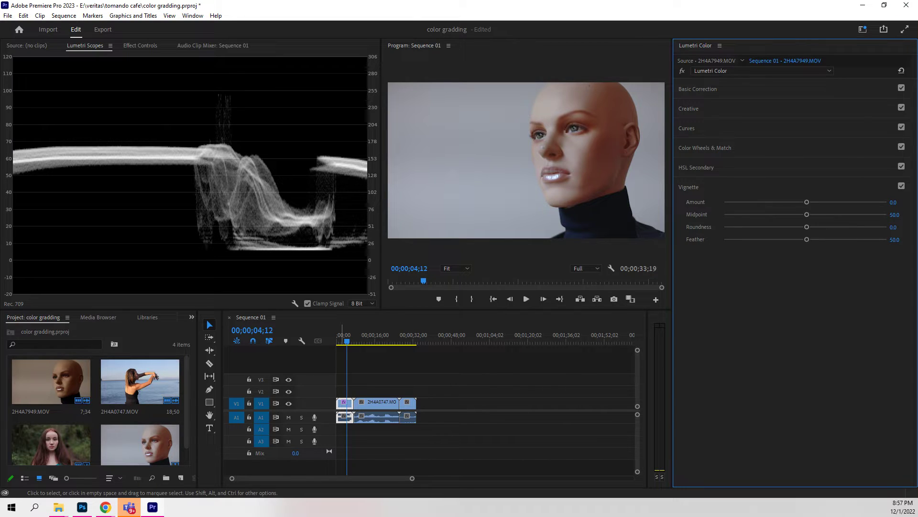
Step: Move the corrected mannequin clip into the empty space after the other clips on V1 and play part of it
{"action": "left_click_drag", "start_coordinate": [344, 403], "coordinate": [484, 404]}
{"action": "left_click", "coordinate": [481, 341]}
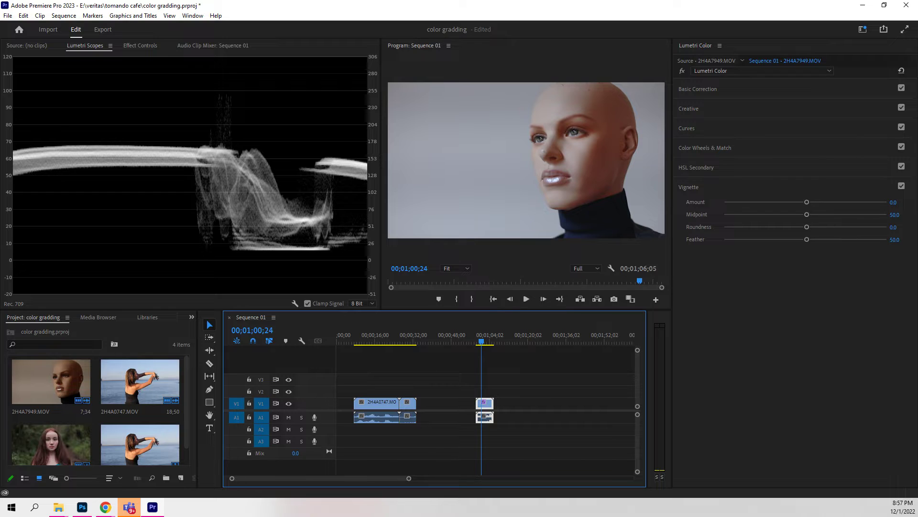
{"action": "key", "text": "space"}
{"action": "key", "text": "space"}
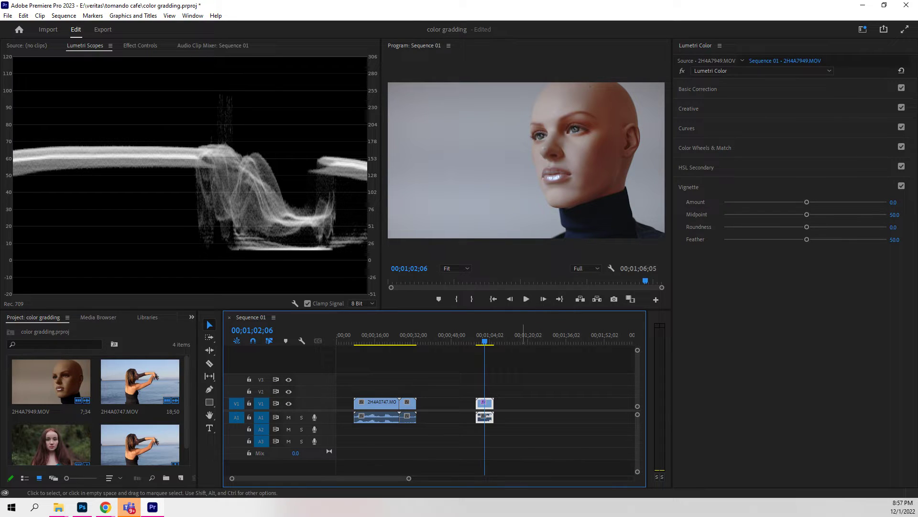
Step: Paste three copies of the corrected mannequin clip after it, the first at 00;01;15;18, and select that first copy
{"action": "left_click", "coordinate": [516, 337]}
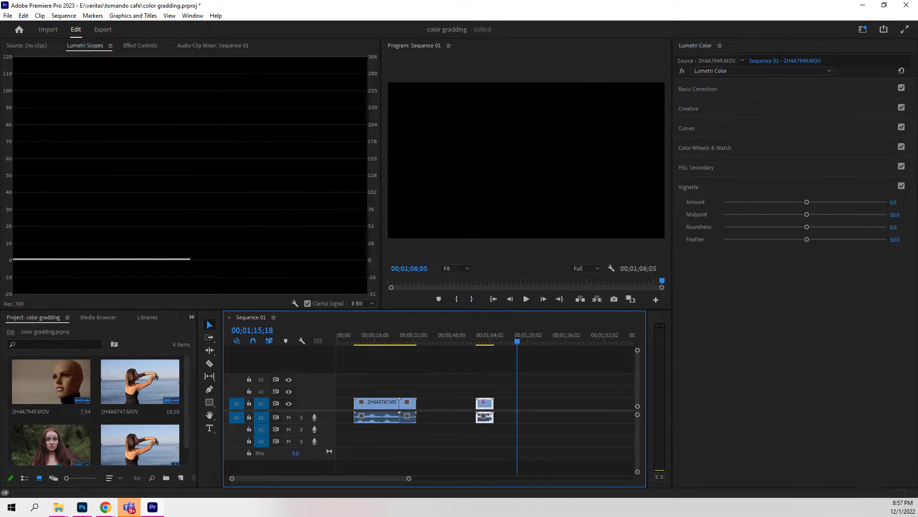
{"action": "key", "text": "ctrl+v"}
{"action": "left_click", "coordinate": [524, 341]}
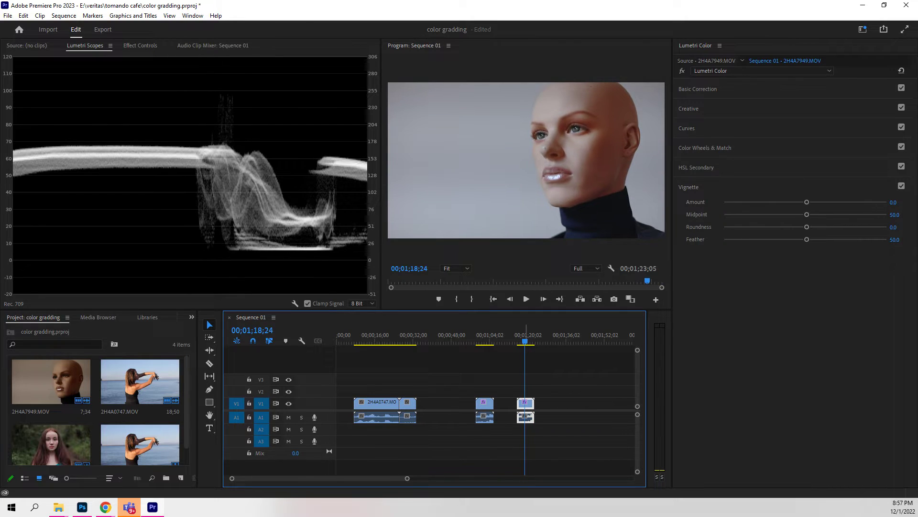
{"action": "left_click", "coordinate": [572, 341]}
{"action": "key", "text": "ctrl+v"}
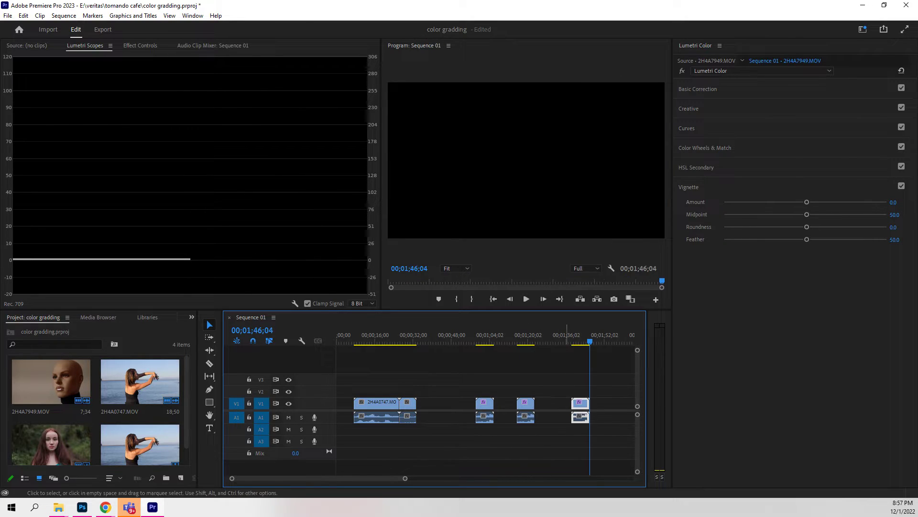
{"action": "left_click", "coordinate": [542, 341]}
{"action": "key", "text": "ctrl+v"}
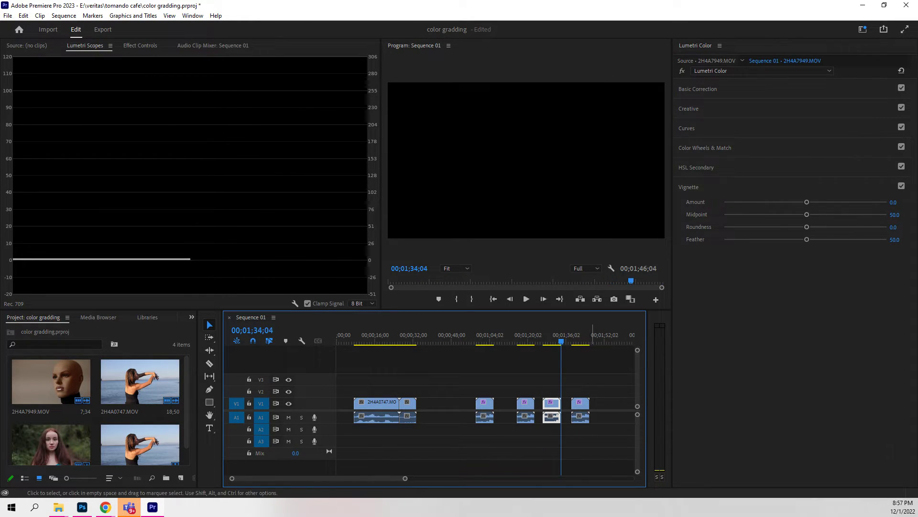
{"action": "left_click", "coordinate": [524, 340]}
{"action": "left_click", "coordinate": [526, 402]}
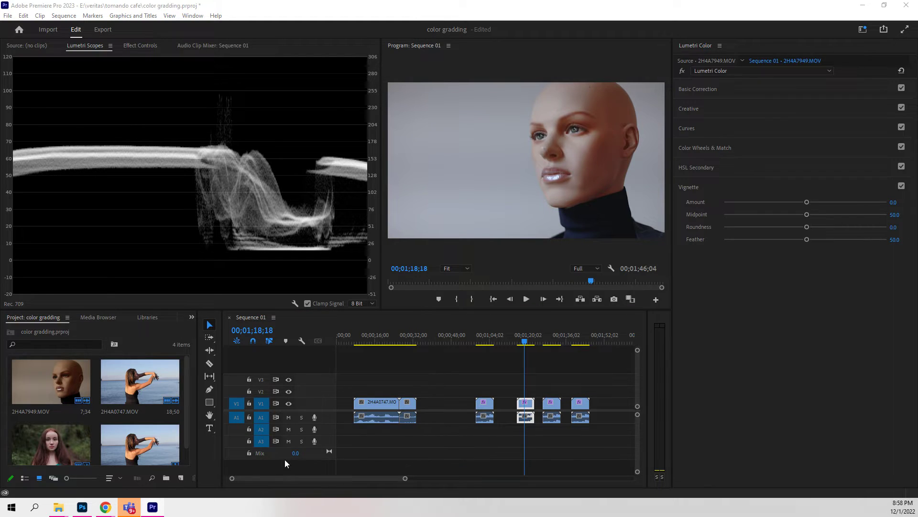
Step: Switch to Chrome, leave the slideshow and search Google Images for "terror movies" in a new tab
{"action": "key", "text": "alt+Tab"}
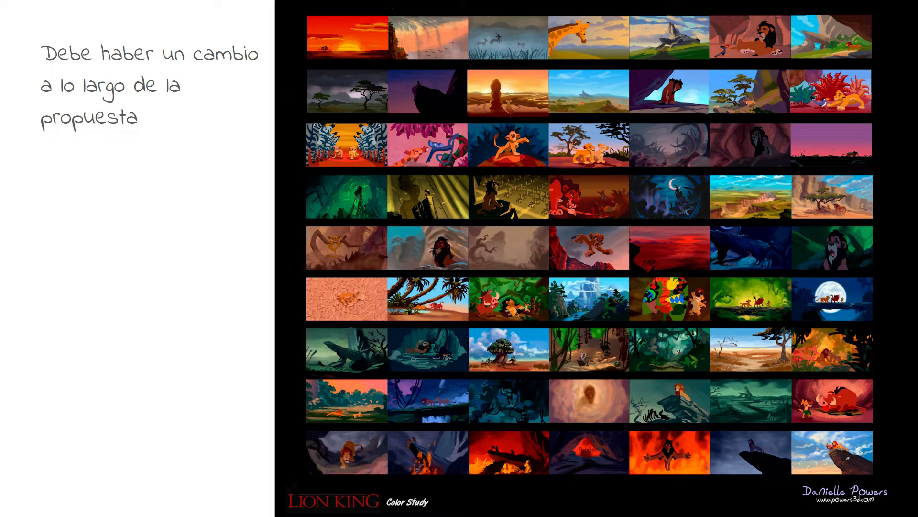
{"action": "key", "text": "Escape"}
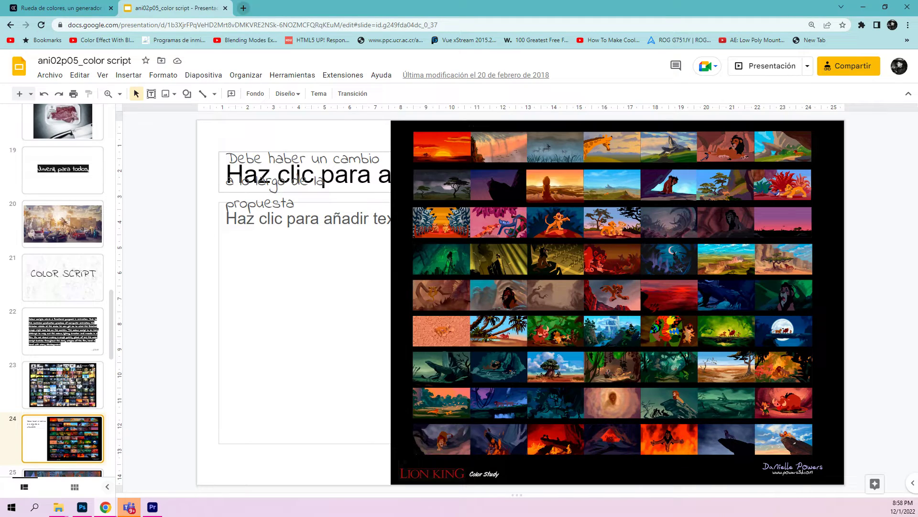
{"action": "left_click", "coordinate": [244, 8]}
{"action": "type", "text": "terror mo"}
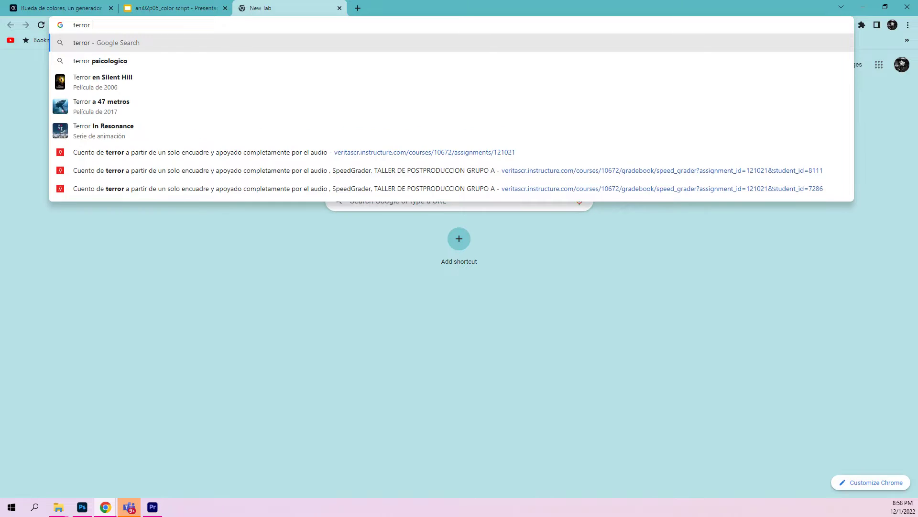
{"action": "type", "text": "vie"}
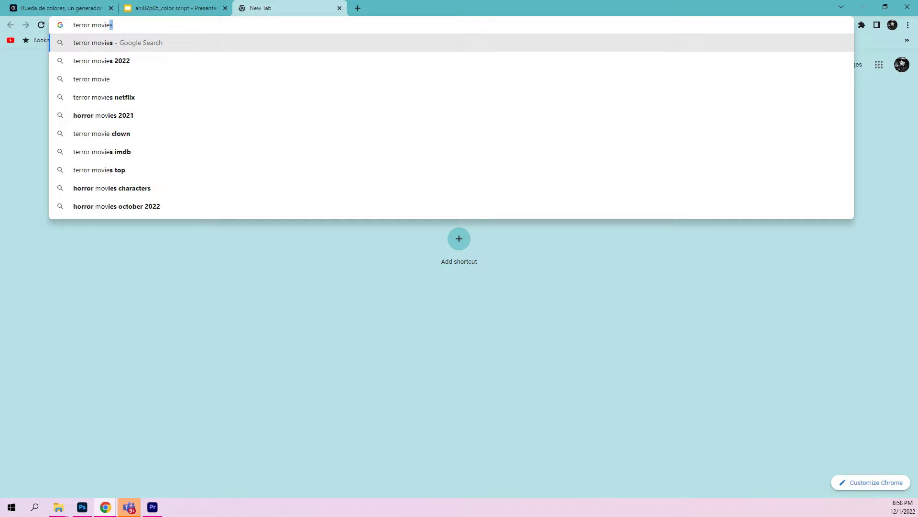
{"action": "key", "text": "Return"}
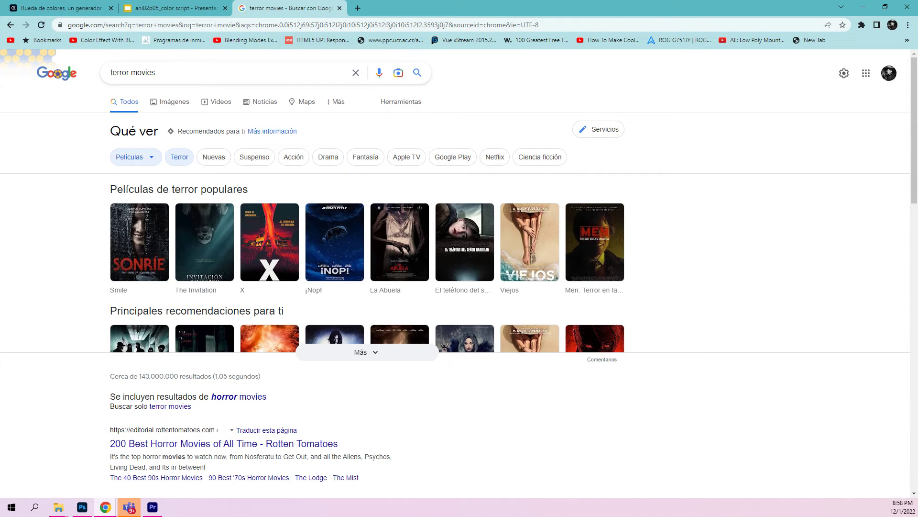
{"action": "left_click", "coordinate": [171, 102]}
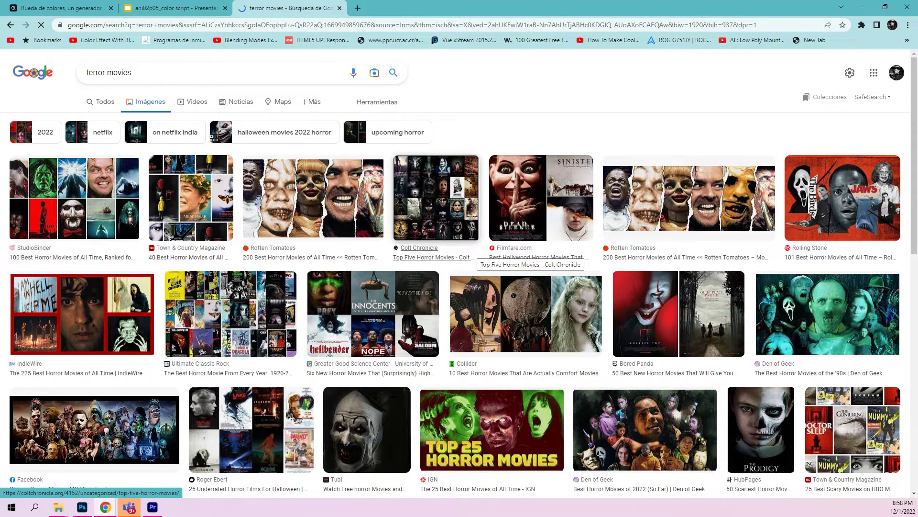
Step: Browse the image results, refine the search to "terror movies scenes" and open the Teen Vogue image preview
{"action": "scroll", "coordinate": [526, 316], "scroll_direction": "down", "scroll_amount": 2}
{"action": "scroll", "coordinate": [526, 316], "scroll_direction": "down", "scroll_amount": 5}
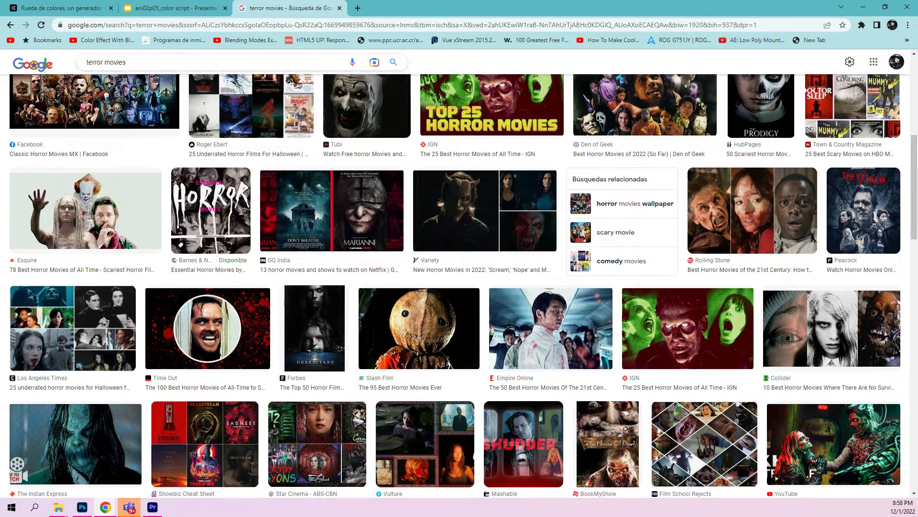
{"action": "left_click", "coordinate": [127, 62]}
{"action": "type", "text": "scenes"}
{"action": "key", "text": "Return"}
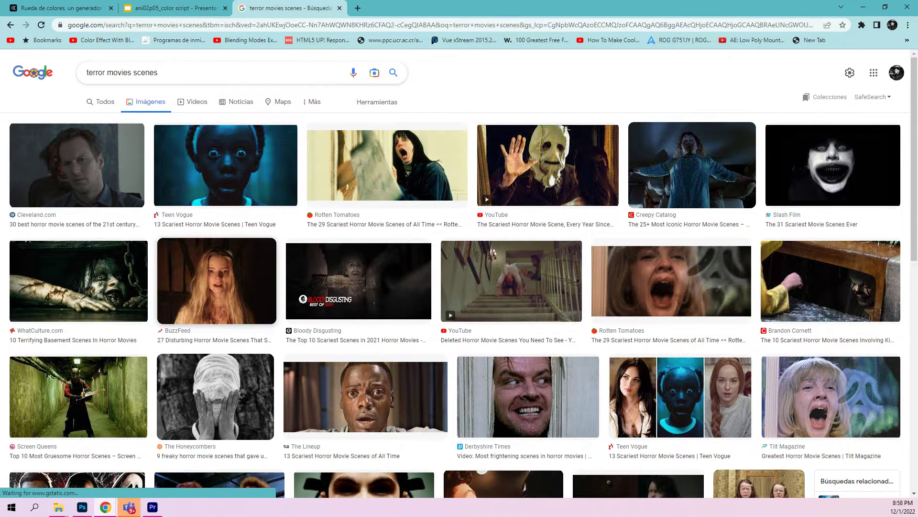
{"action": "left_click", "coordinate": [225, 165]}
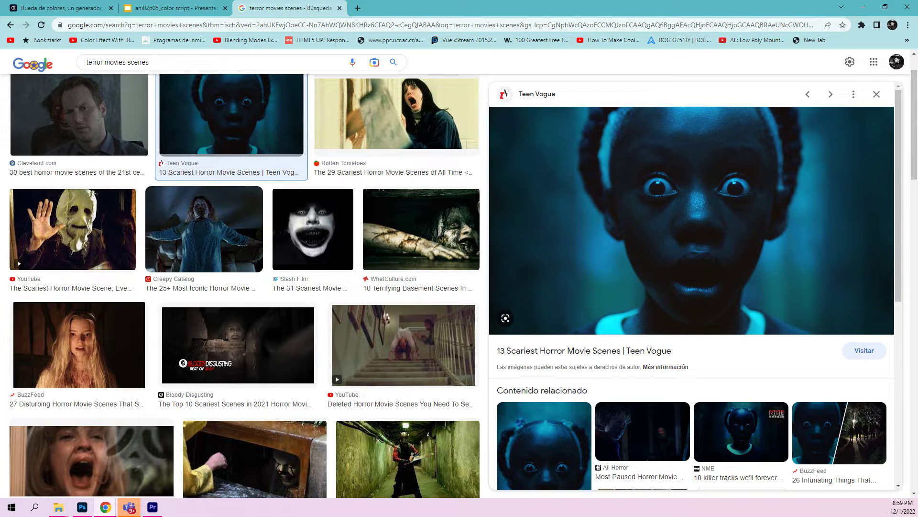
Step: Switch back to Premiere Pro and bend the first mannequin copy's RGB curve into an S-curve with raised highlights and lowered shadows
{"action": "left_click_drag", "start_coordinate": [652, 7], "coordinate": [488, 96]}
{"action": "left_click", "coordinate": [637, 54]}
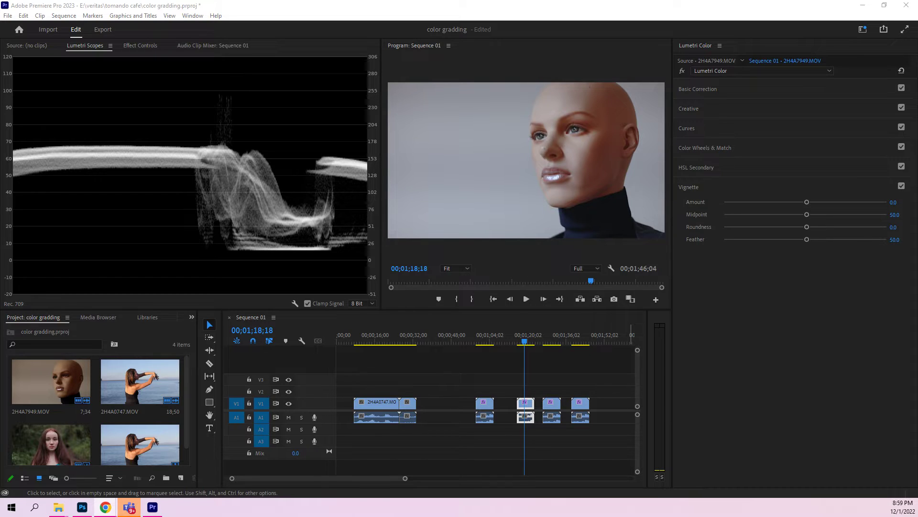
{"action": "left_click", "coordinate": [689, 109]}
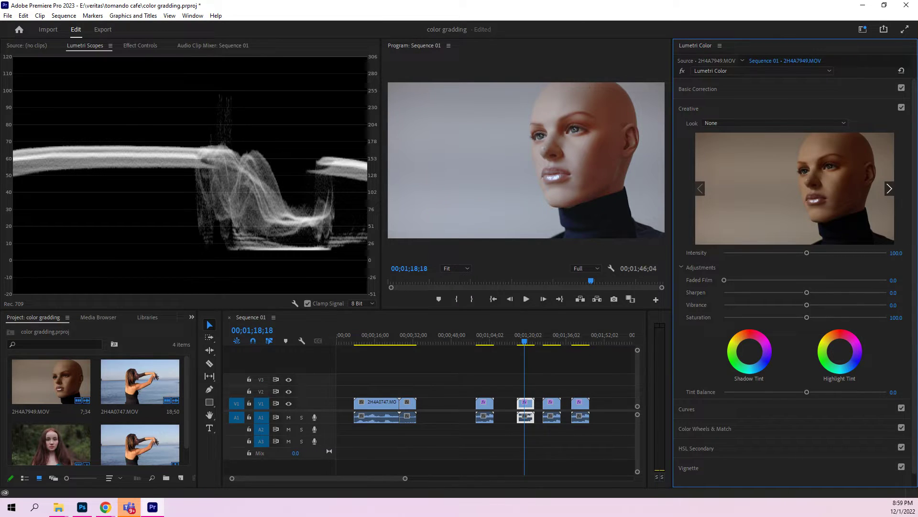
{"action": "scroll", "coordinate": [794, 282], "scroll_direction": "down", "scroll_amount": 1}
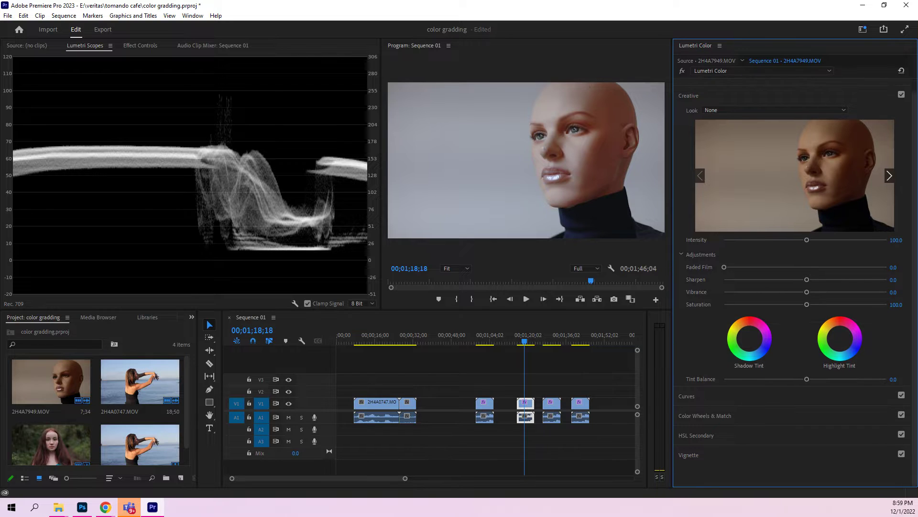
{"action": "left_click", "coordinate": [686, 396]}
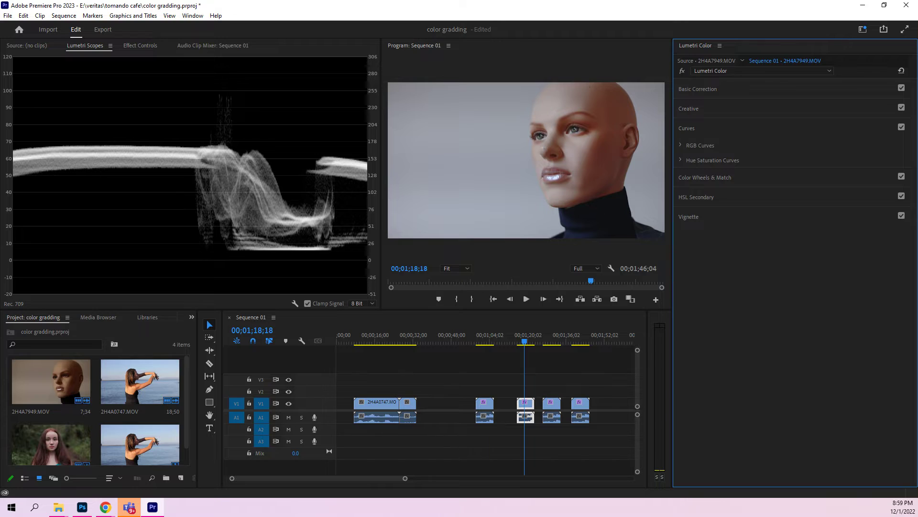
{"action": "left_click", "coordinate": [699, 145]}
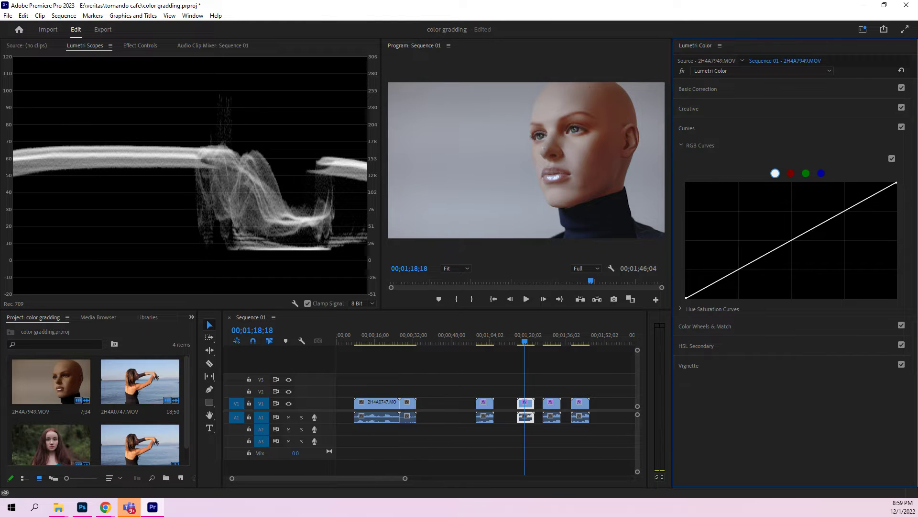
{"action": "left_click", "coordinate": [854, 206]}
{"action": "left_click_drag", "start_coordinate": [854, 205], "coordinate": [849, 203]}
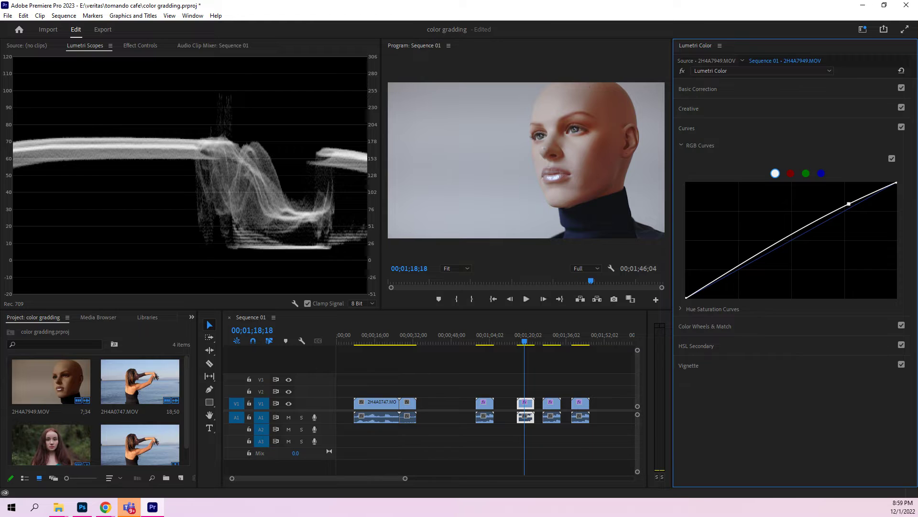
{"action": "left_click_drag", "start_coordinate": [730, 271], "coordinate": [741, 286]}
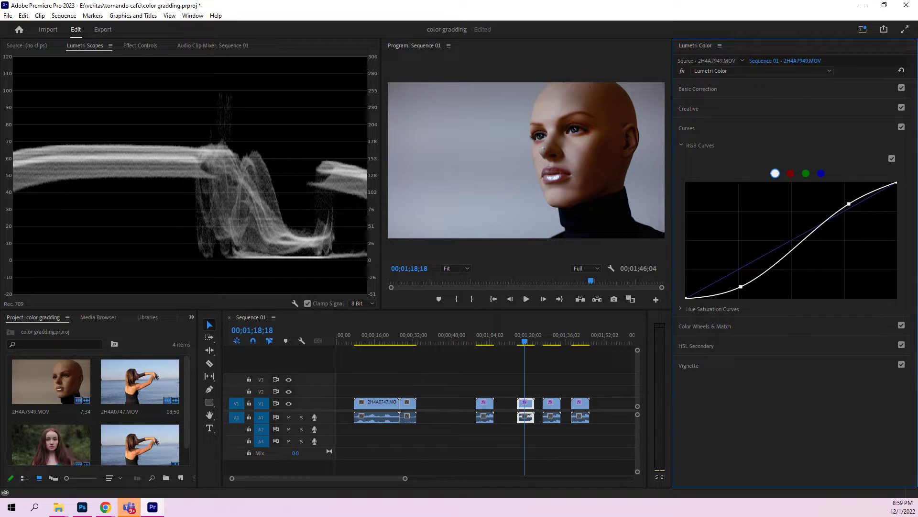
Step: Try a flatter RGB curve, then settle on a softer S-curve with lowered shadows and highlights close to the diagonal
{"action": "left_click_drag", "start_coordinate": [741, 286], "coordinate": [730, 264]}
{"action": "left_click_drag", "start_coordinate": [849, 204], "coordinate": [856, 214]}
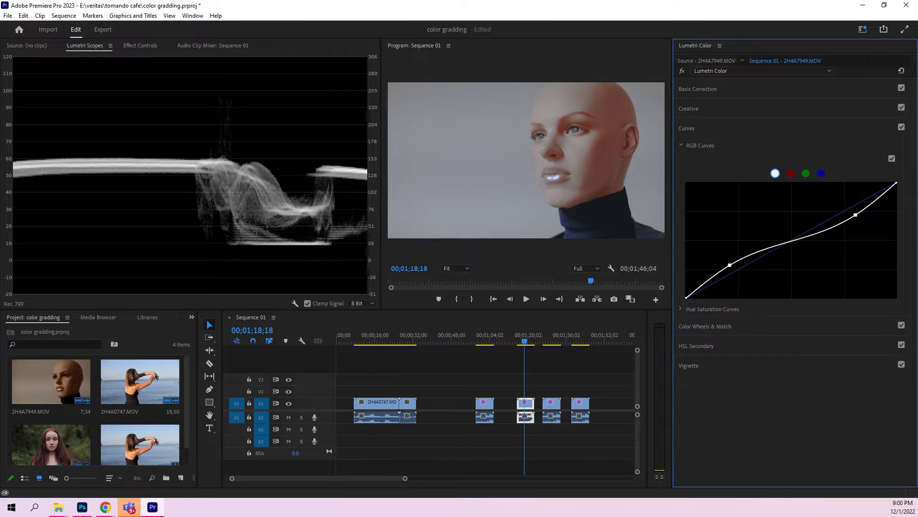
{"action": "left_click_drag", "start_coordinate": [730, 264], "coordinate": [738, 277]}
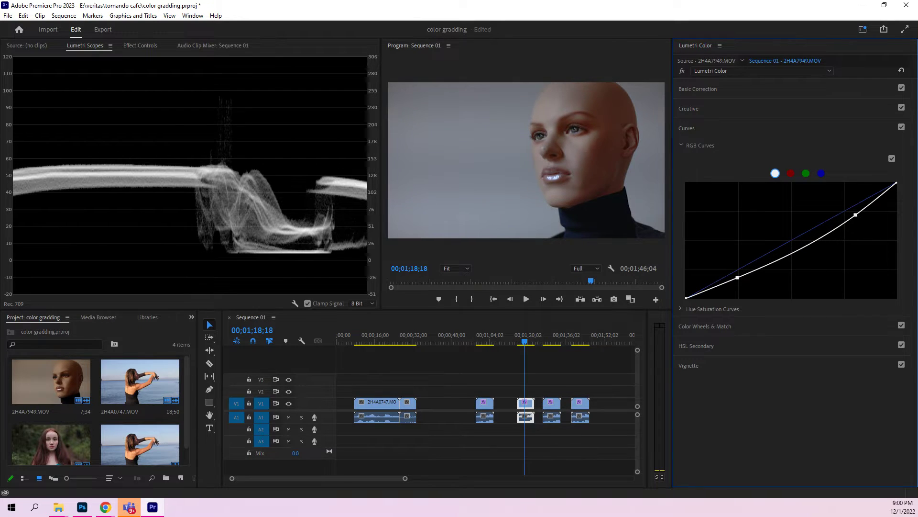
{"action": "left_click_drag", "start_coordinate": [856, 215], "coordinate": [849, 210]}
{"action": "left_click_drag", "start_coordinate": [739, 281], "coordinate": [740, 282]}
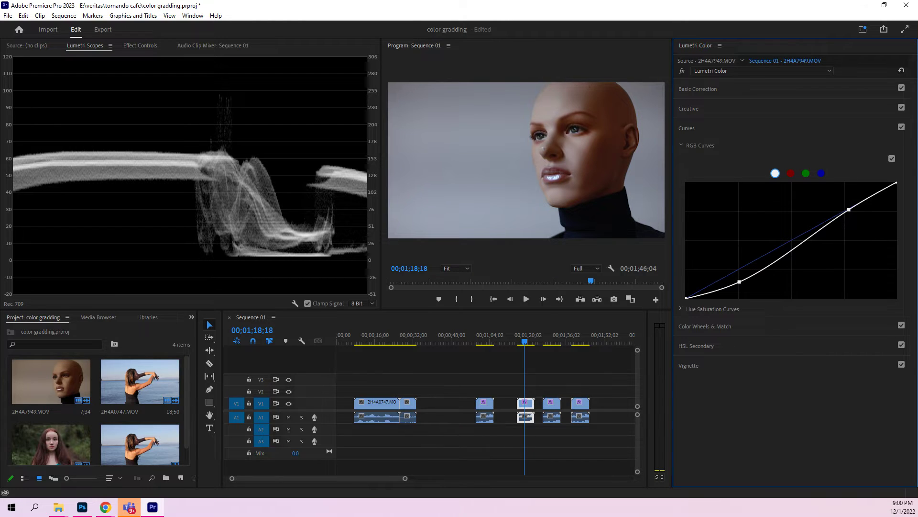
Step: Tint the copy's shadows toward cyan-blue and its highlights toward blue, and reduce the creative saturation to about 68.6
{"action": "left_click", "coordinate": [688, 109]}
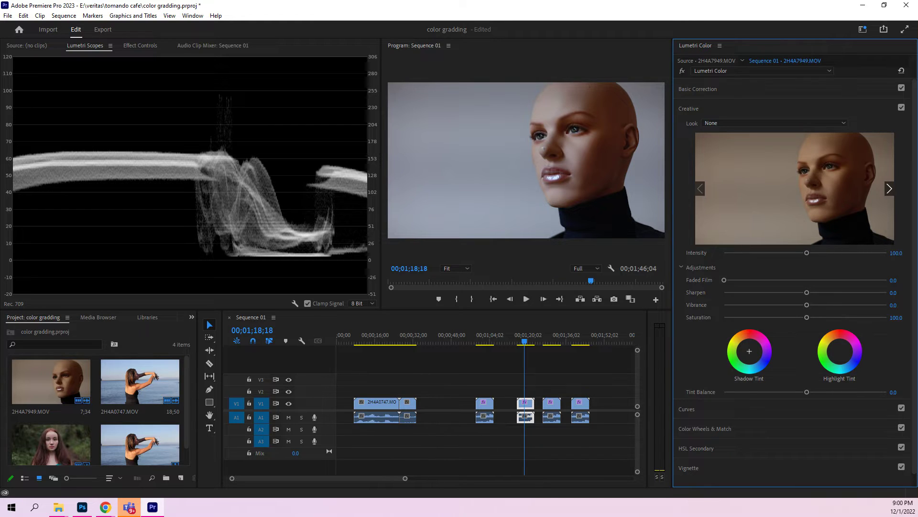
{"action": "left_click_drag", "start_coordinate": [751, 352], "coordinate": [752, 359]}
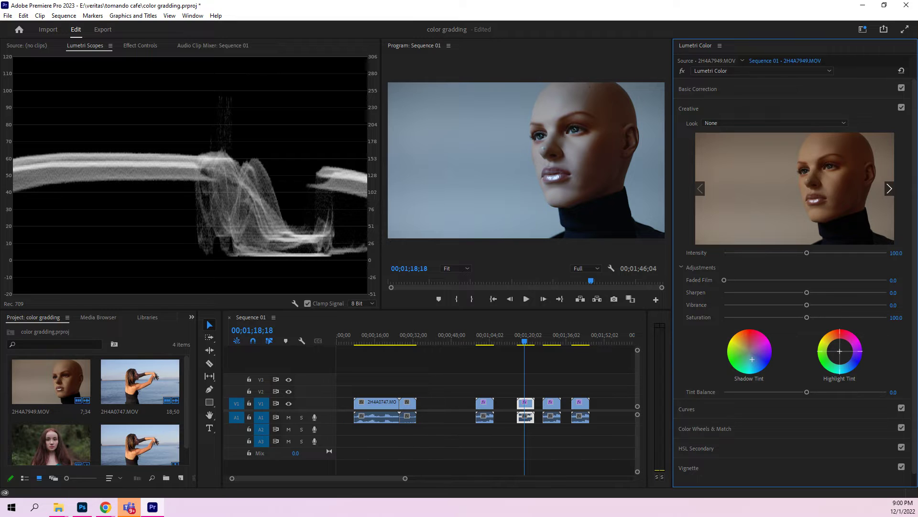
{"action": "left_click_drag", "start_coordinate": [840, 352], "coordinate": [845, 355]}
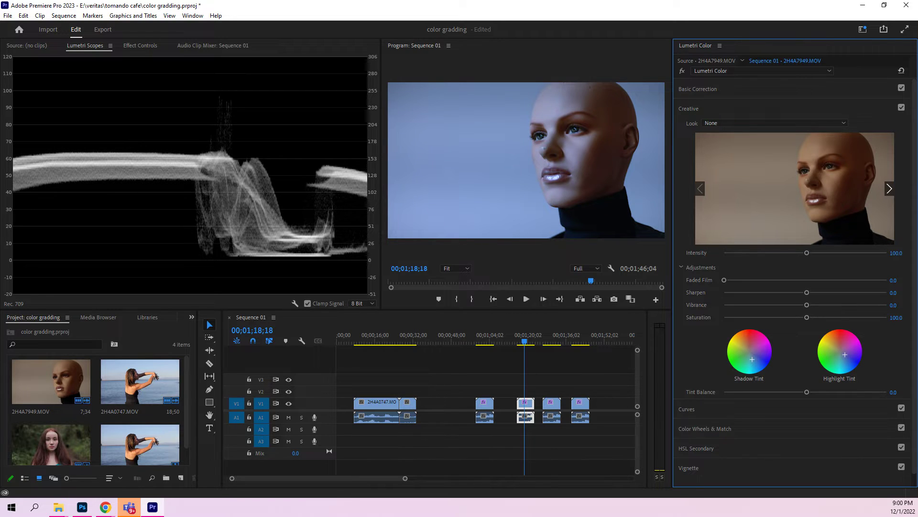
{"action": "left_click_drag", "start_coordinate": [807, 317], "coordinate": [780, 318]}
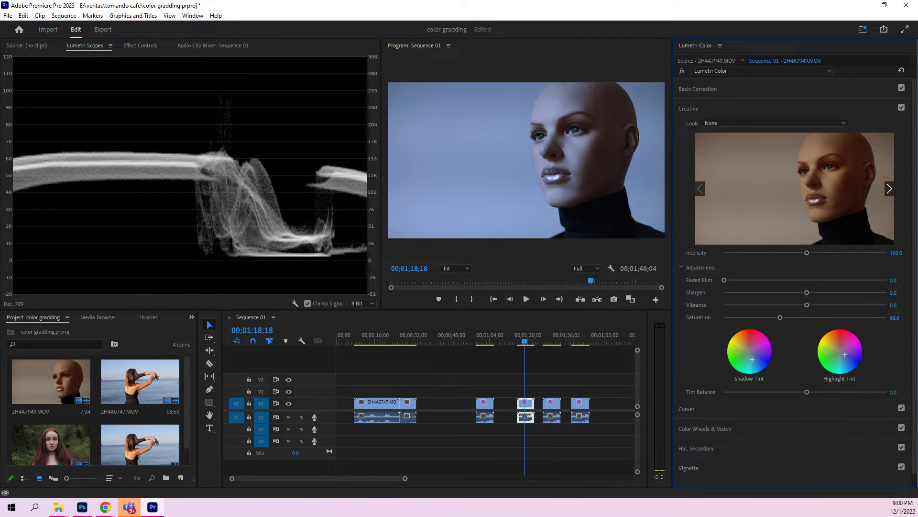
Step: Lower the white end of the RGB curve and refine its highlight and shadow points to soften the brightest tones
{"action": "left_click", "coordinate": [687, 409]}
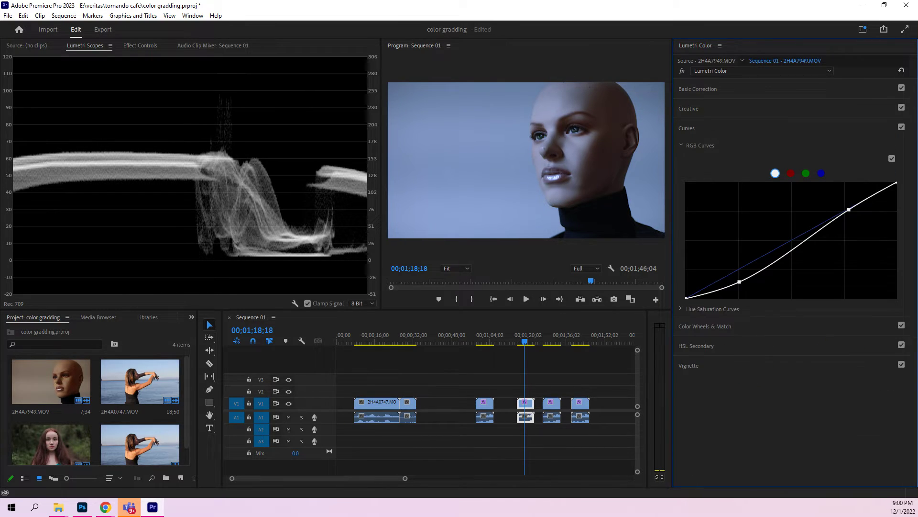
{"action": "left_click_drag", "start_coordinate": [896, 182], "coordinate": [897, 193]}
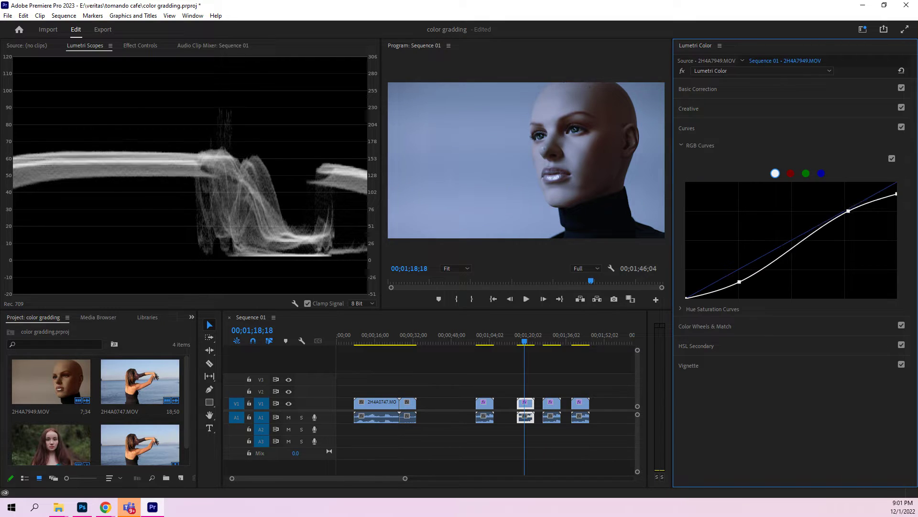
{"action": "left_click_drag", "start_coordinate": [848, 210], "coordinate": [834, 218]}
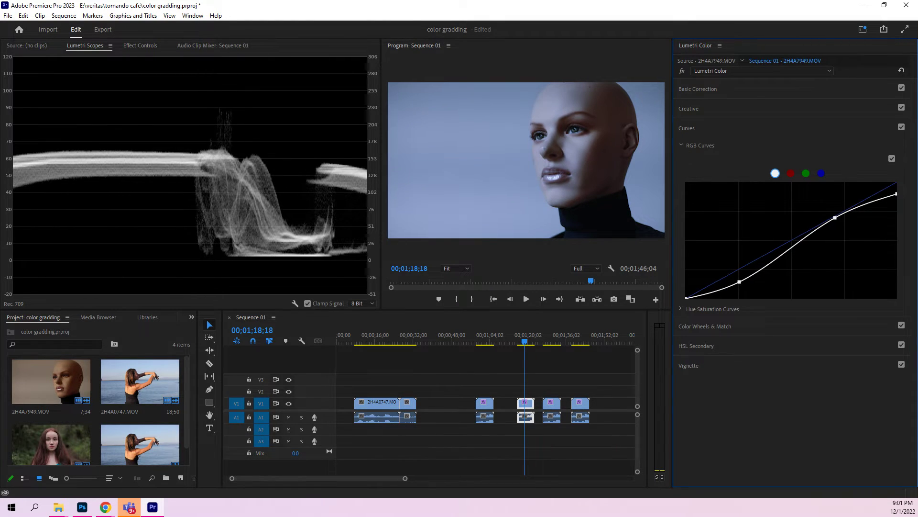
{"action": "left_click_drag", "start_coordinate": [896, 194], "coordinate": [895, 195]}
{"action": "left_click_drag", "start_coordinate": [835, 218], "coordinate": [833, 220]}
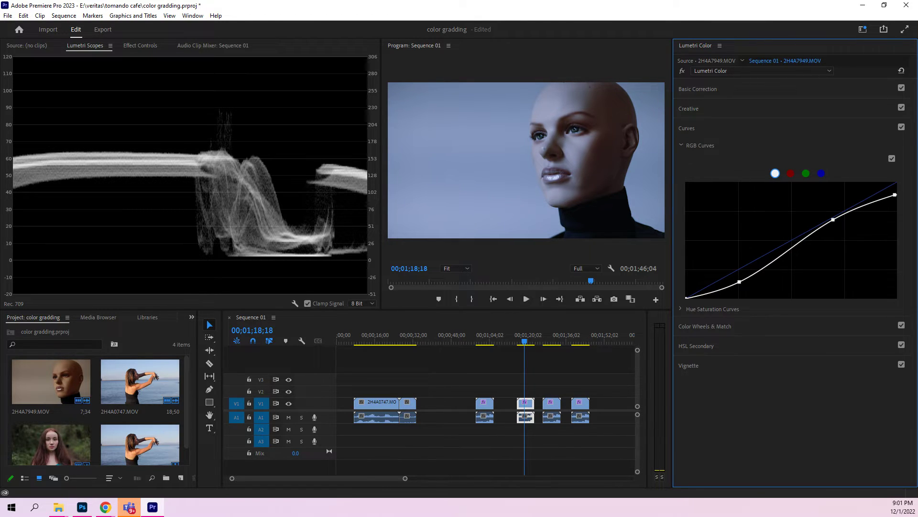
{"action": "left_click_drag", "start_coordinate": [739, 282], "coordinate": [741, 282]}
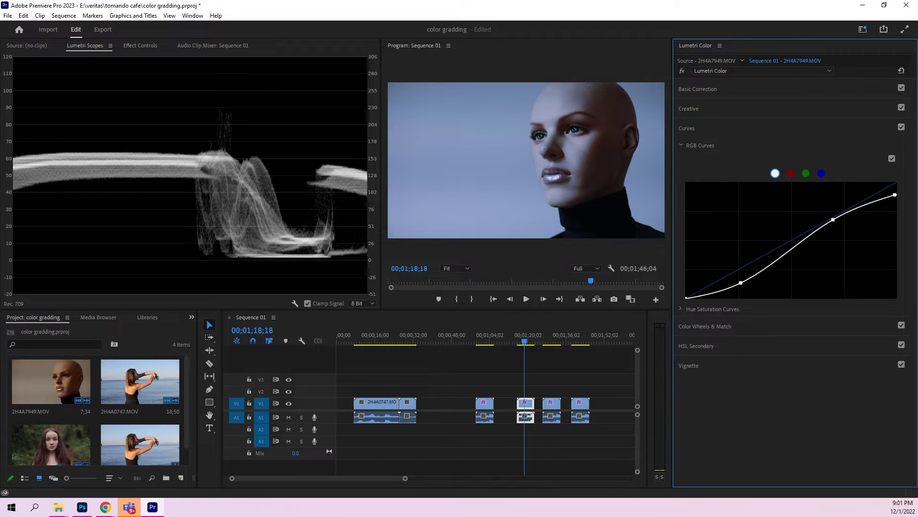
Step: Add a dark vignette with amount -2.1, midpoint 35.2, roundness 40.8 and feather 73.3, and compare the clip without and with the grade
{"action": "left_click", "coordinate": [688, 365]}
{"action": "left_click_drag", "start_coordinate": [807, 202], "coordinate": [749, 202]}
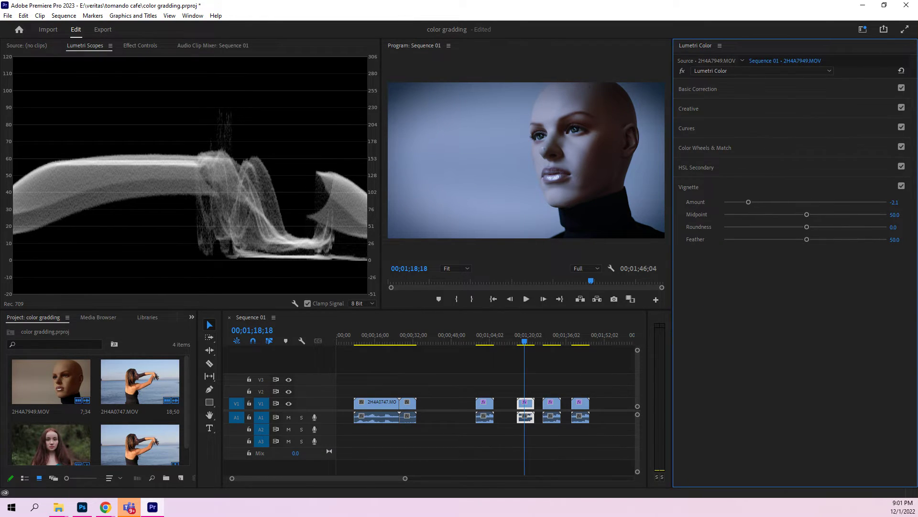
{"action": "left_click_drag", "start_coordinate": [807, 214], "coordinate": [844, 239]}
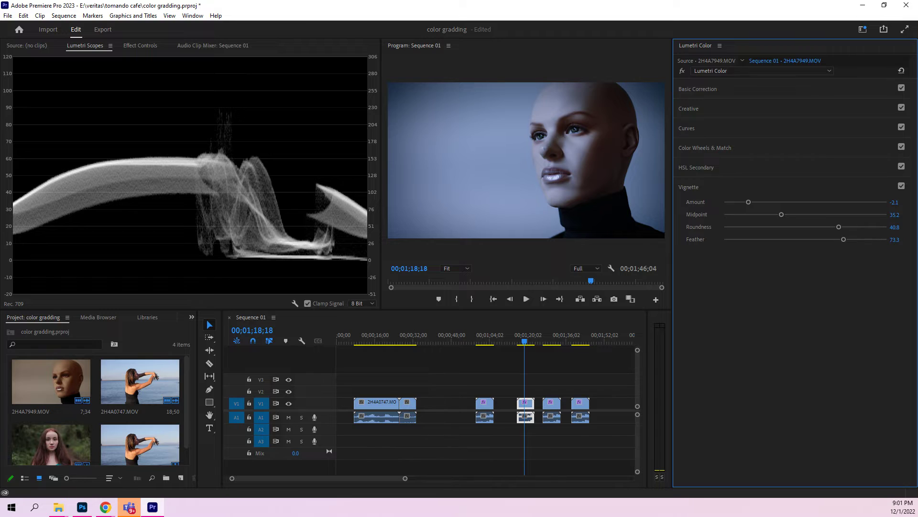
{"action": "left_click", "coordinate": [683, 71]}
{"action": "left_click", "coordinate": [682, 71]}
Step: Add cyan and blue points to the Hue vs Sat curve and raise the blue saturation slightly
{"action": "left_click", "coordinate": [688, 109]}
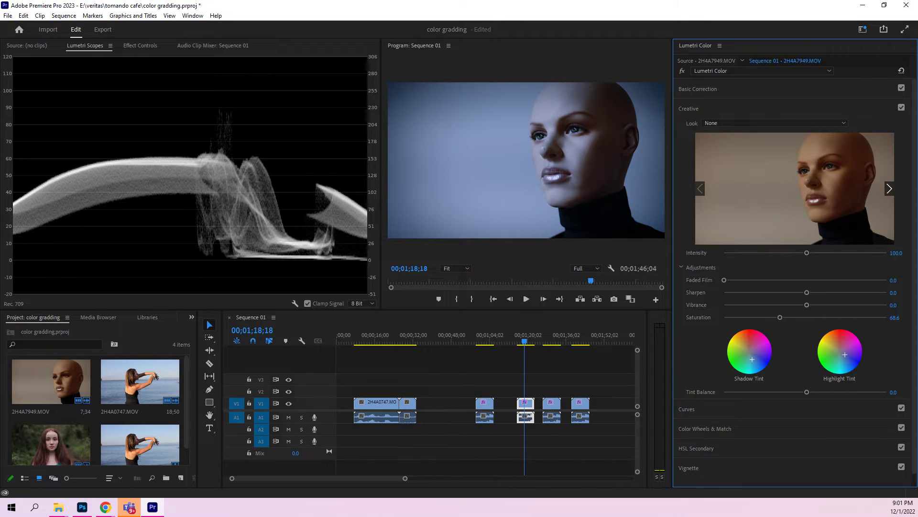
{"action": "left_click", "coordinate": [687, 409]}
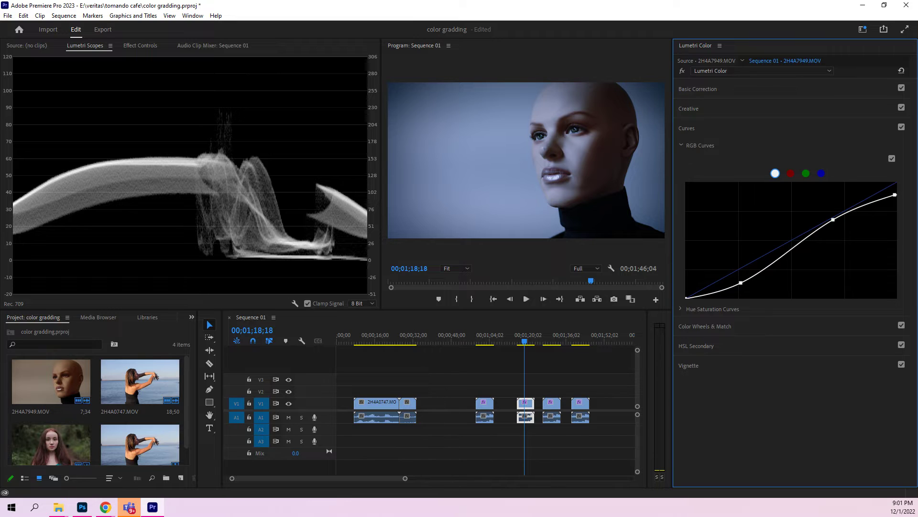
{"action": "left_click", "coordinate": [713, 309]}
{"action": "scroll", "coordinate": [794, 239], "scroll_direction": "down", "scroll_amount": 2}
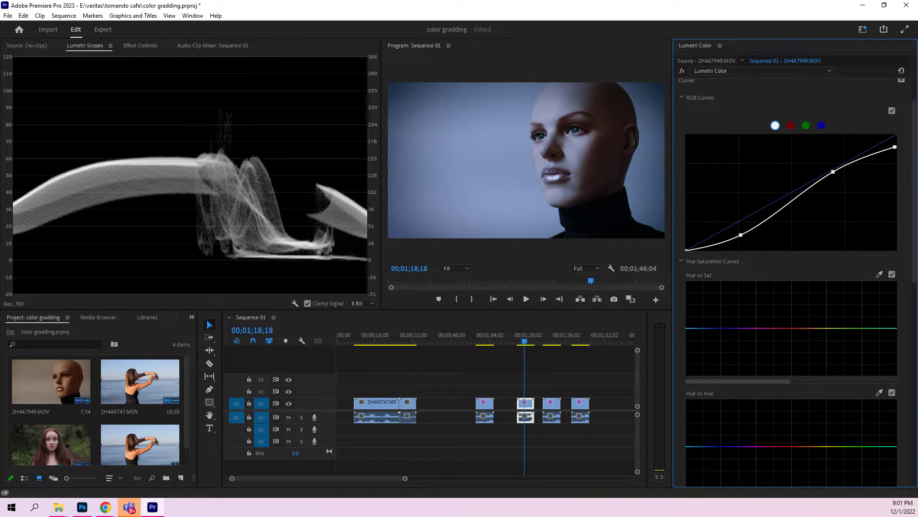
{"action": "scroll", "coordinate": [794, 277], "scroll_direction": "down", "scroll_amount": 5}
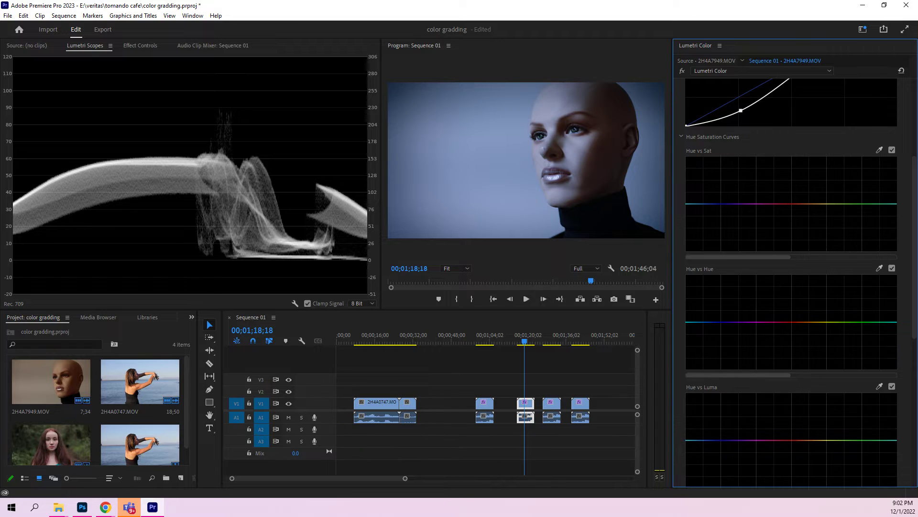
{"action": "left_click_drag", "start_coordinate": [705, 204], "coordinate": [724, 203]}
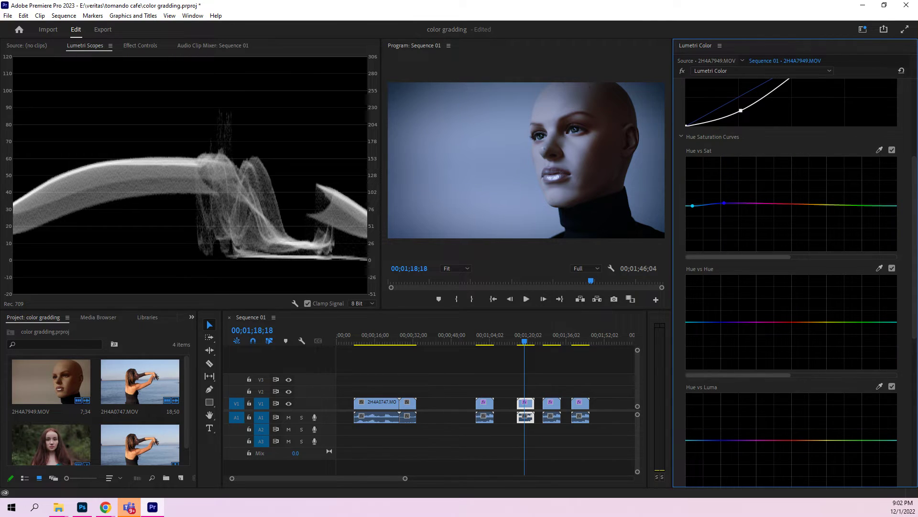
Step: Anchor the purple and green hues on the Hue vs Hue curve and raise the cyan-blue range to shift it toward teal
{"action": "scroll", "coordinate": [724, 203], "scroll_direction": "down", "scroll_amount": 1}
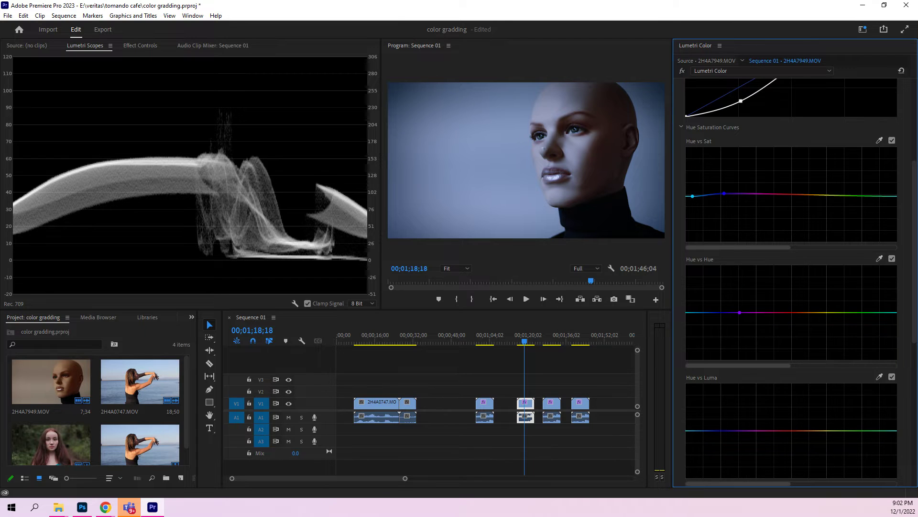
{"action": "left_click", "coordinate": [885, 311]}
{"action": "left_click", "coordinate": [696, 311]}
{"action": "mouse_move", "coordinate": [695, 312]}
{"action": "left_mouse_down"}
{"action": "mouse_move", "coordinate": [687, 289]}
{"action": "mouse_move", "coordinate": [689, 358]}
{"action": "mouse_move", "coordinate": [689, 306]}
{"action": "left_mouse_up"}
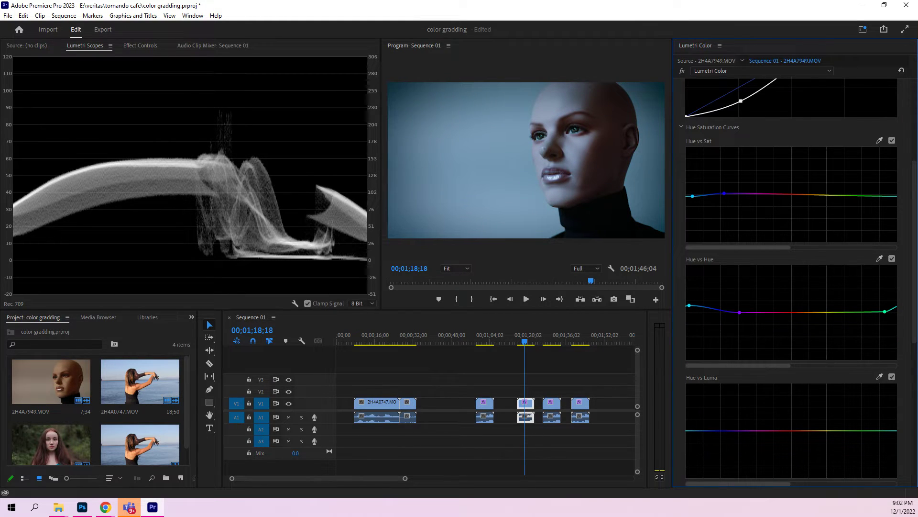
Step: Anchor the purple and green hues on the Hue vs Luma curve and pull the cyan-blue range down to darken the background
{"action": "left_click", "coordinate": [734, 431]}
{"action": "left_click", "coordinate": [882, 430]}
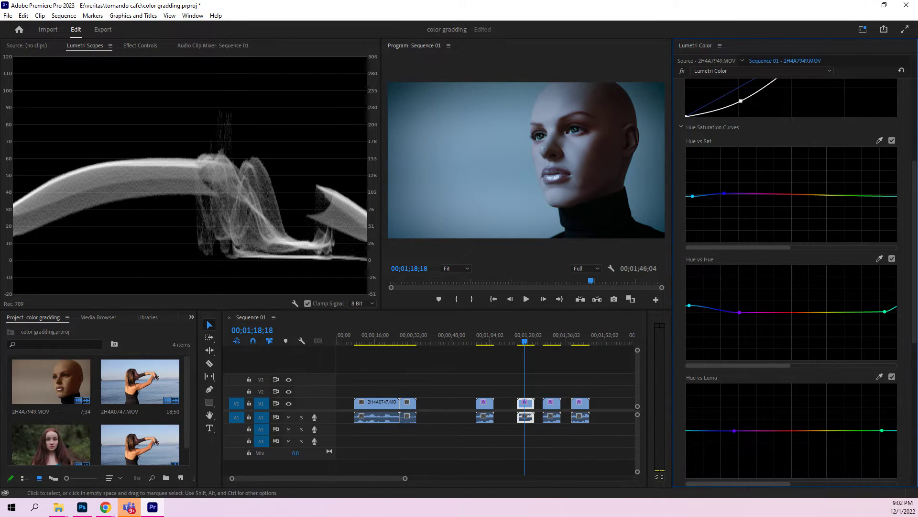
{"action": "left_click_drag", "start_coordinate": [686, 430], "coordinate": [687, 433]}
{"action": "left_click_drag", "start_coordinate": [894, 433], "coordinate": [894, 465]}
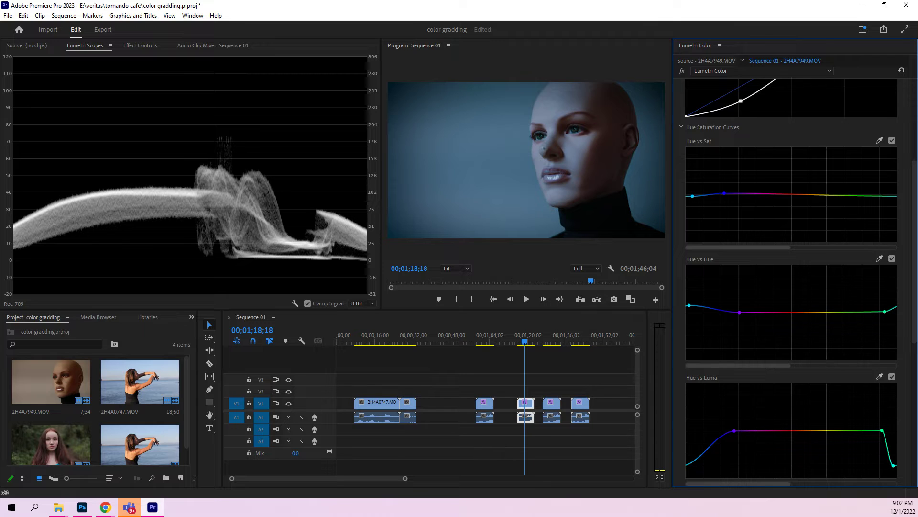
Step: Raise the black end of the RGB curve to fade the shadows and fine-tune its shadow and highlight points
{"action": "scroll", "coordinate": [792, 192], "scroll_direction": "up", "scroll_amount": 3}
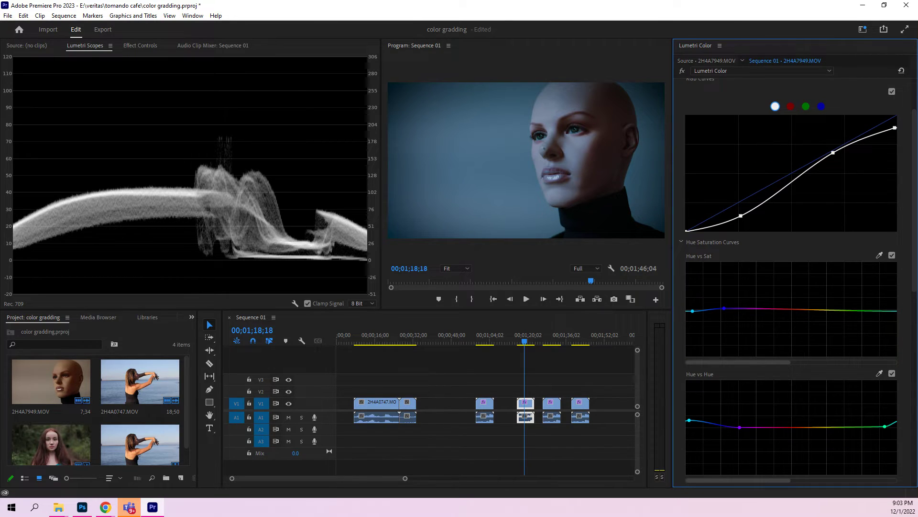
{"action": "left_click_drag", "start_coordinate": [686, 231], "coordinate": [729, 216]}
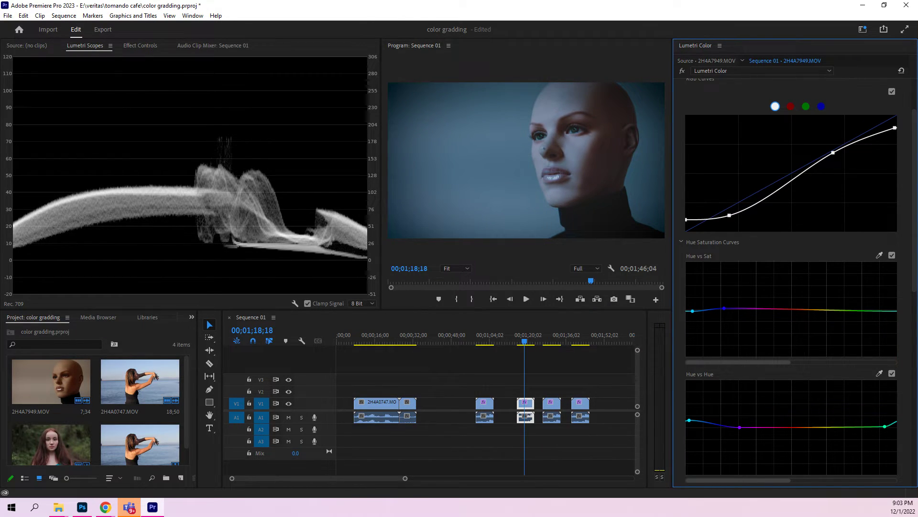
{"action": "left_click_drag", "start_coordinate": [833, 152], "coordinate": [836, 150]}
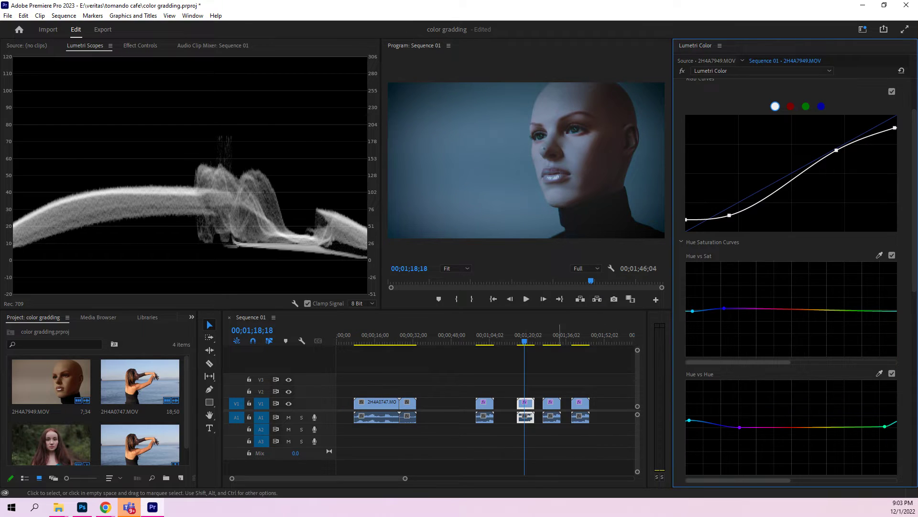
Step: On the mannequin clip after the blue-graded one, pull the RGB curve's highlights down slightly and lift its shadows a little
{"action": "left_click", "coordinate": [548, 340]}
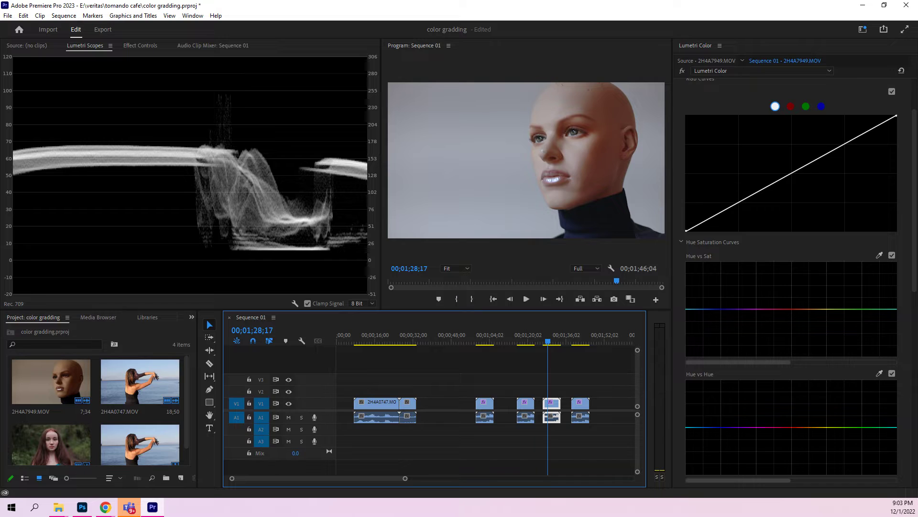
{"action": "left_click_drag", "start_coordinate": [844, 144], "coordinate": [847, 147]}
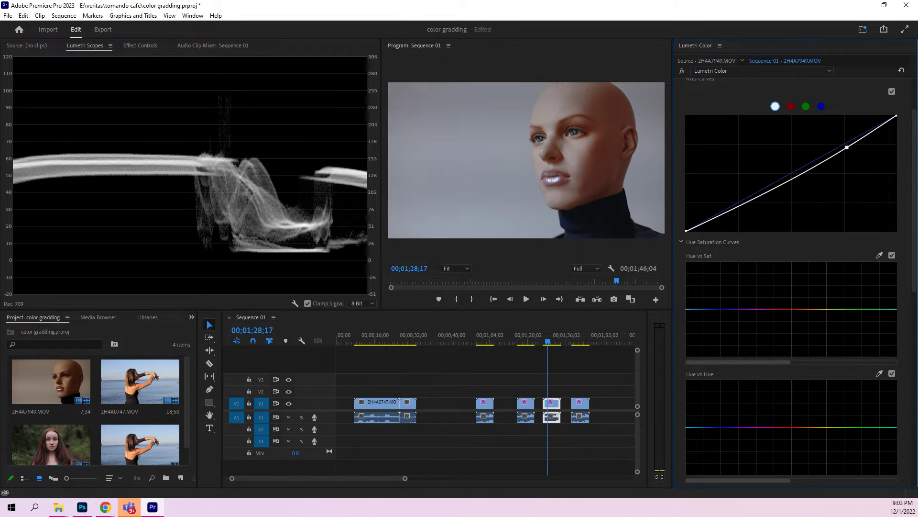
{"action": "left_click", "coordinate": [728, 208]}
{"action": "left_click_drag", "start_coordinate": [728, 208], "coordinate": [724, 204]}
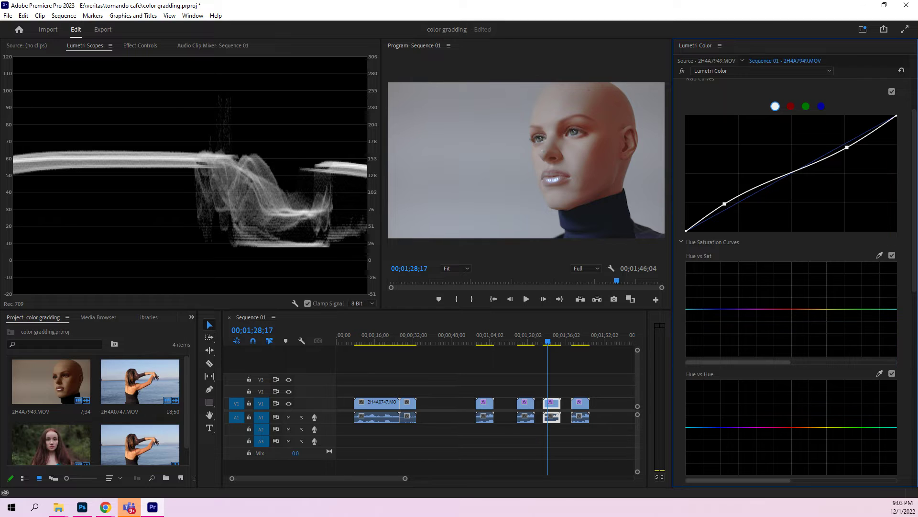
Step: Shift the clip's creative highlight tint slightly toward warm yellow-orange
{"action": "scroll", "coordinate": [792, 239], "scroll_direction": "up", "scroll_amount": 3}
{"action": "left_click", "coordinate": [688, 109]}
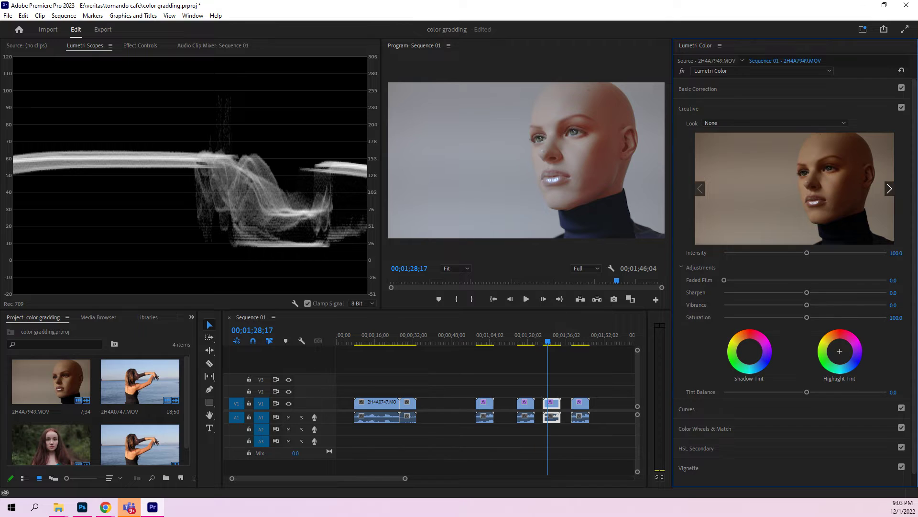
{"action": "left_click_drag", "start_coordinate": [840, 351], "coordinate": [836, 345]}
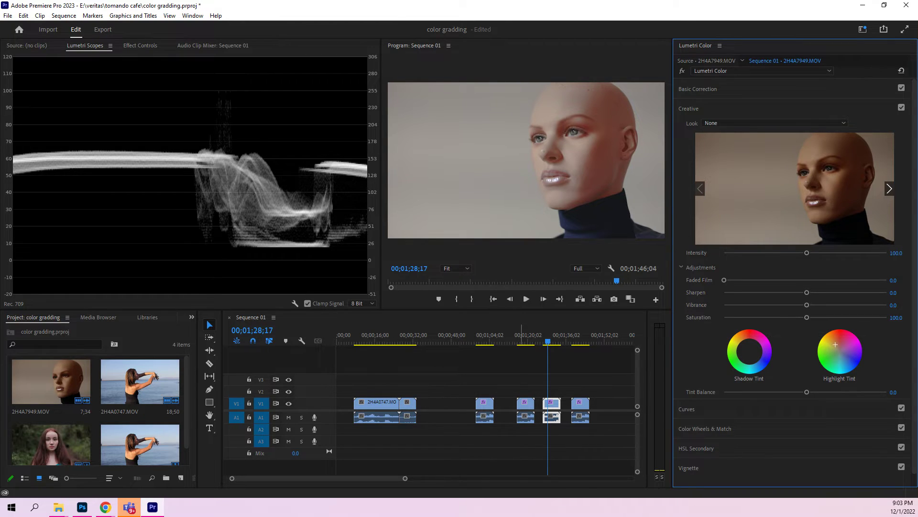
Step: Compare the warm-tinted mannequin clip with the cold blue-graded one before it
{"action": "left_click", "coordinate": [521, 341]}
{"action": "left_click", "coordinate": [553, 341]}
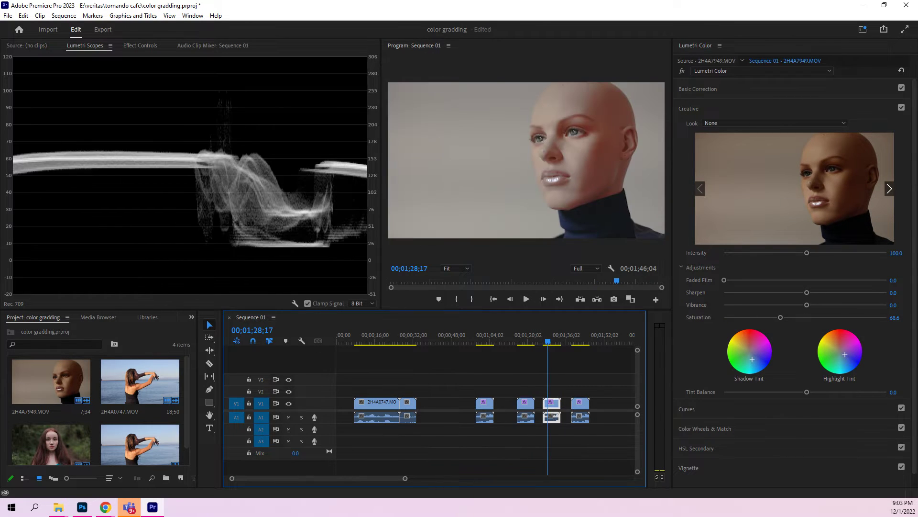
{"action": "left_click", "coordinate": [529, 340]}
{"action": "left_click", "coordinate": [551, 340]}
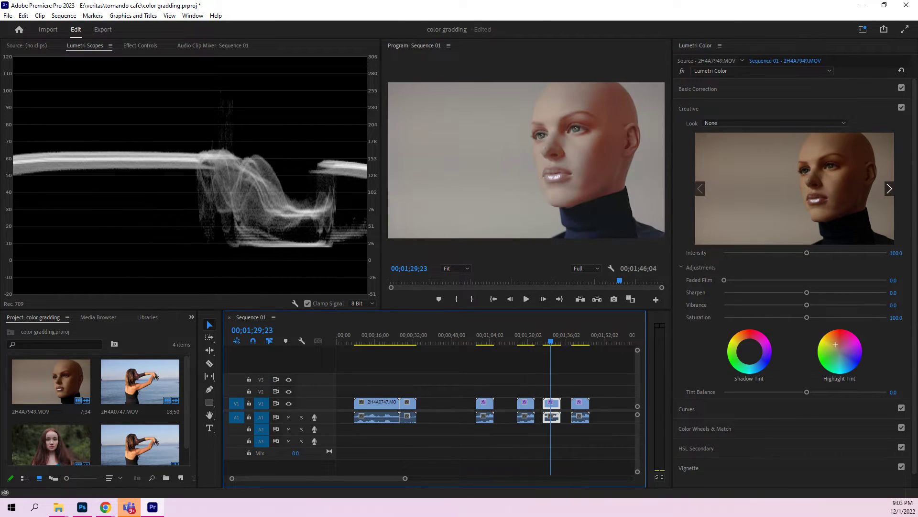
{"action": "left_click", "coordinate": [524, 341]}
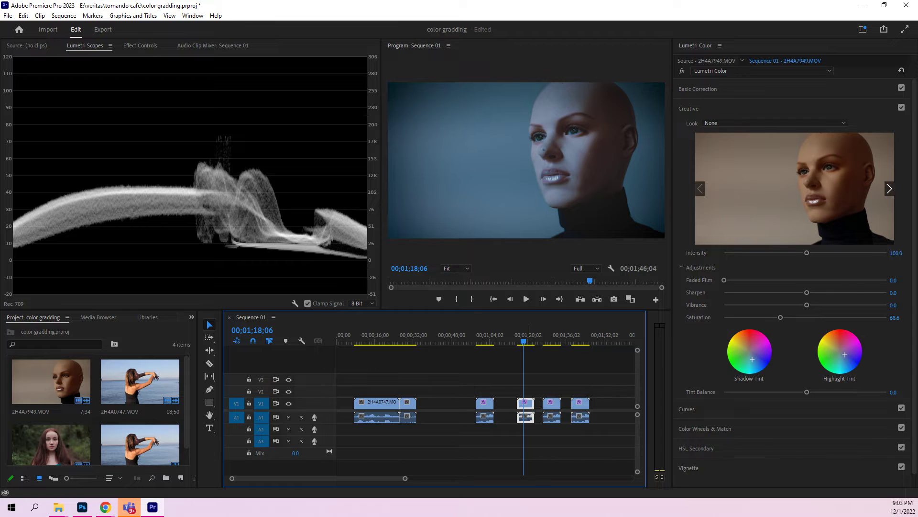
{"action": "left_click", "coordinate": [548, 341]}
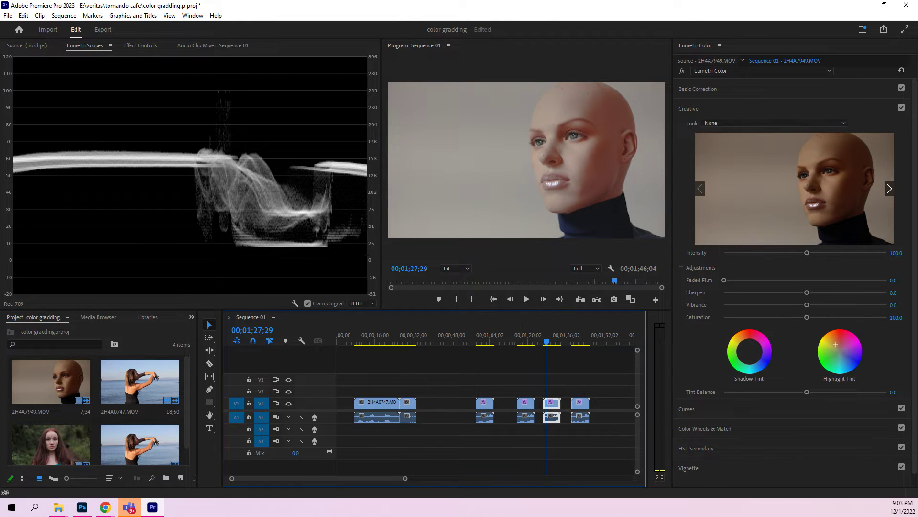
{"action": "left_click", "coordinate": [522, 341]}
{"action": "left_click", "coordinate": [552, 341]}
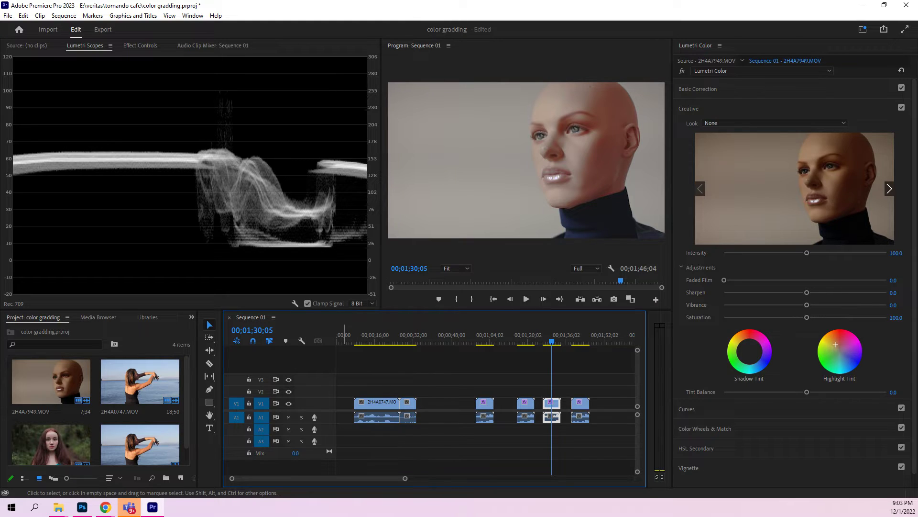
Step: Preview the beach clip 2H4A0747.MOV in an enlarged program monitor and park the playhead at 00;00;18;05
{"action": "scroll", "coordinate": [485, 421], "scroll_direction": "down", "scroll_amount": 5}
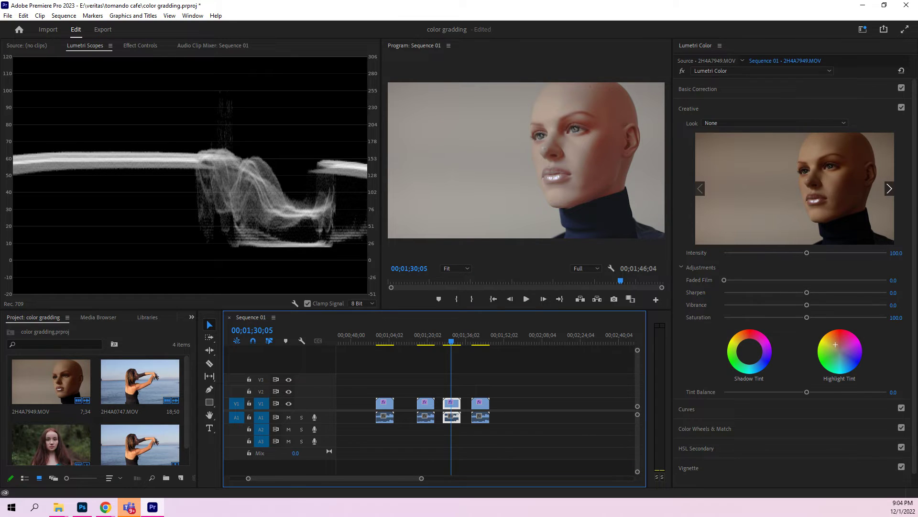
{"action": "left_click", "coordinate": [140, 383]}
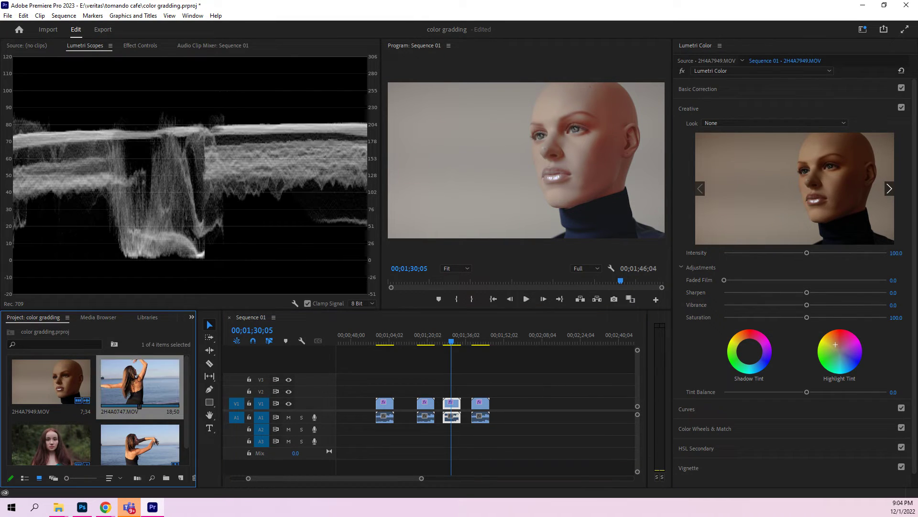
{"action": "scroll", "coordinate": [445, 407], "scroll_direction": "up", "scroll_amount": 4}
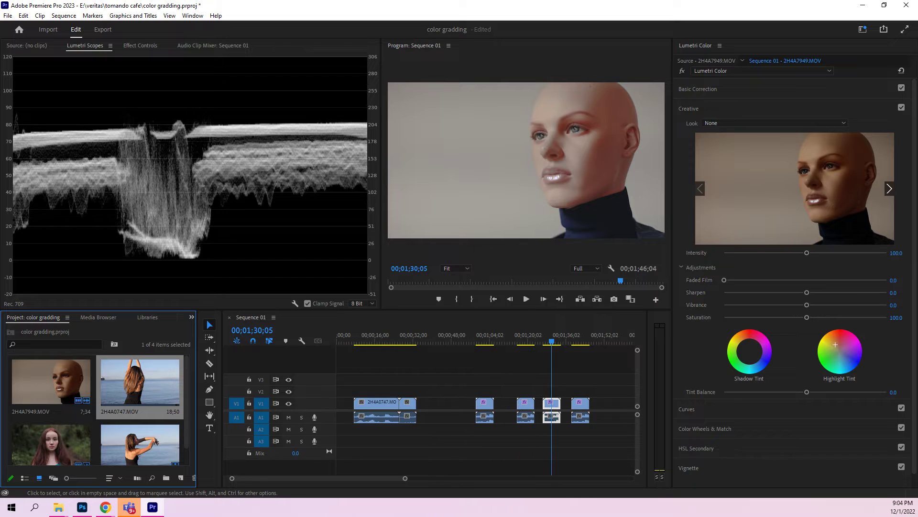
{"action": "left_click", "coordinate": [376, 341]}
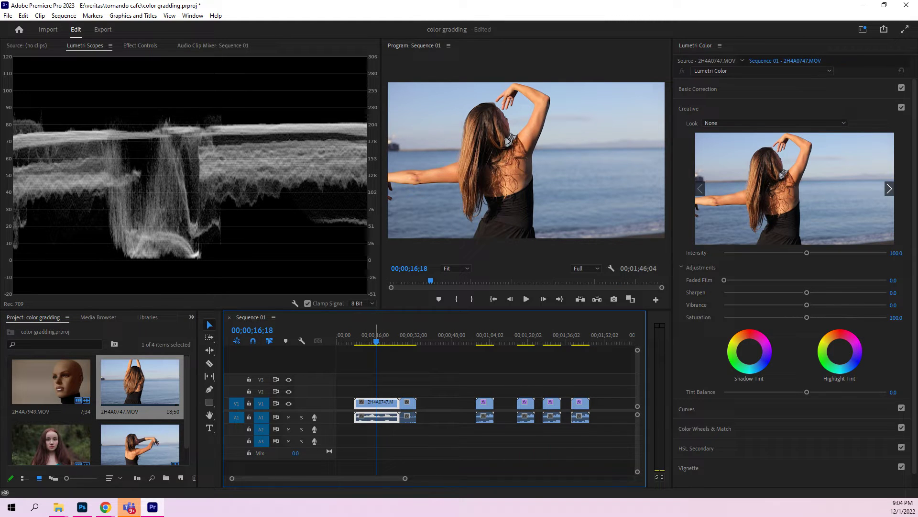
{"action": "left_click_drag", "start_coordinate": [383, 172], "coordinate": [242, 172]}
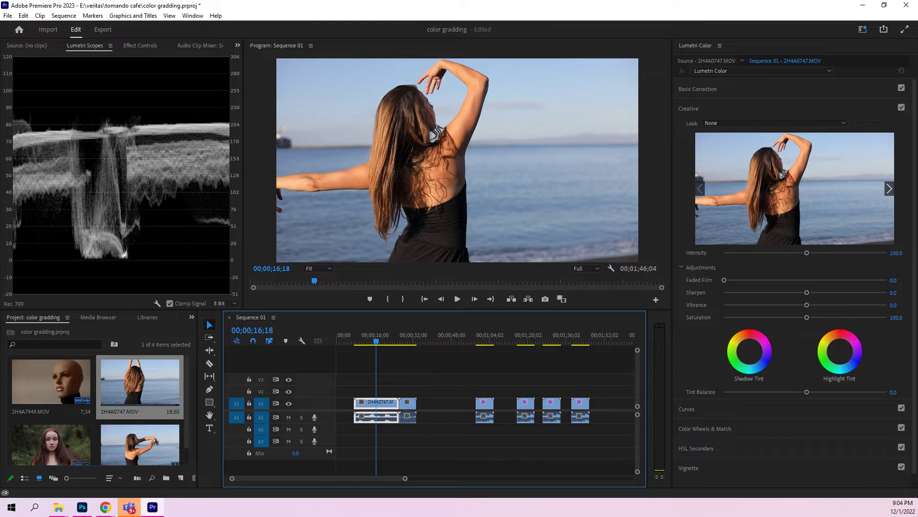
{"action": "key", "text": "space"}
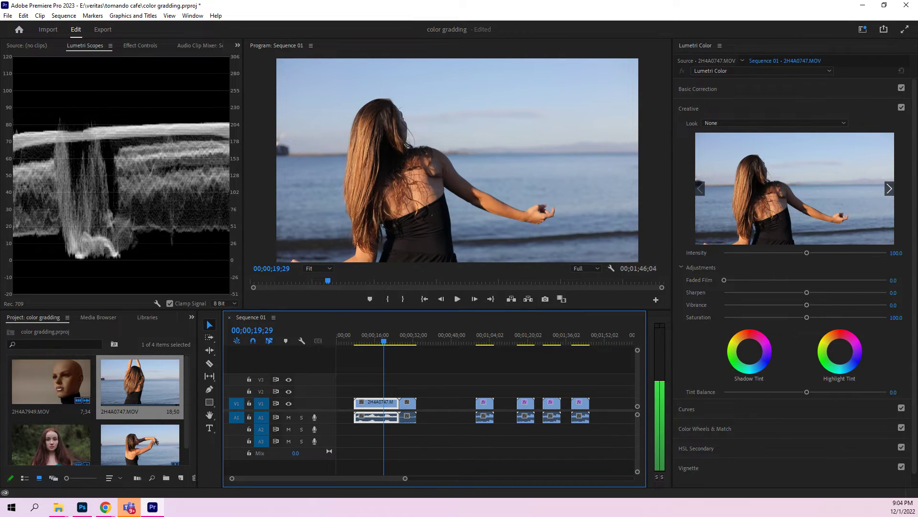
{"action": "left_click_drag", "start_coordinate": [384, 341], "coordinate": [380, 341]}
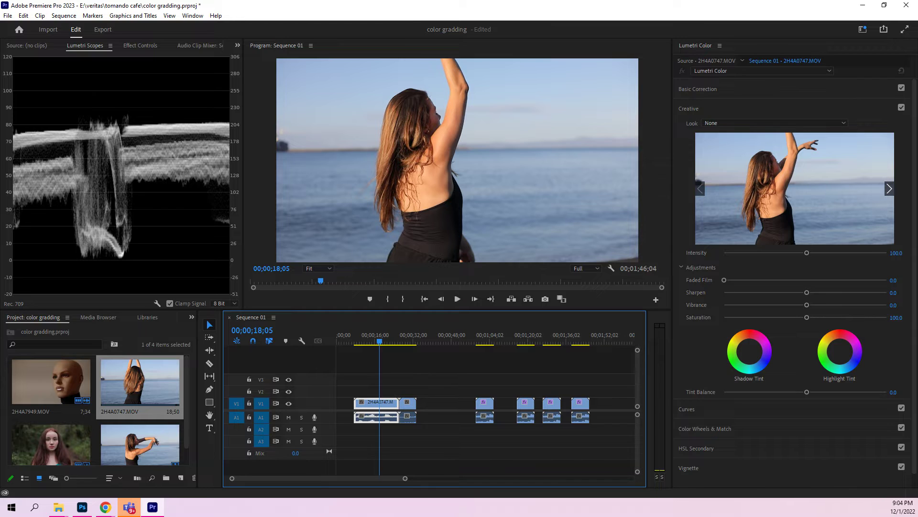
Step: Set the beach clip's basic correction highlights to -50.1 and exposure to 0.4
{"action": "left_click", "coordinate": [697, 89]}
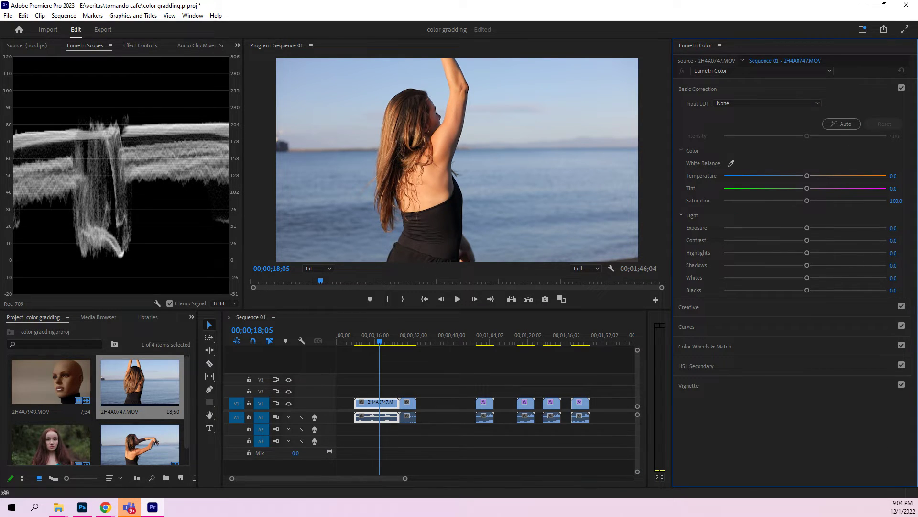
{"action": "left_click_drag", "start_coordinate": [807, 253], "coordinate": [800, 253]}
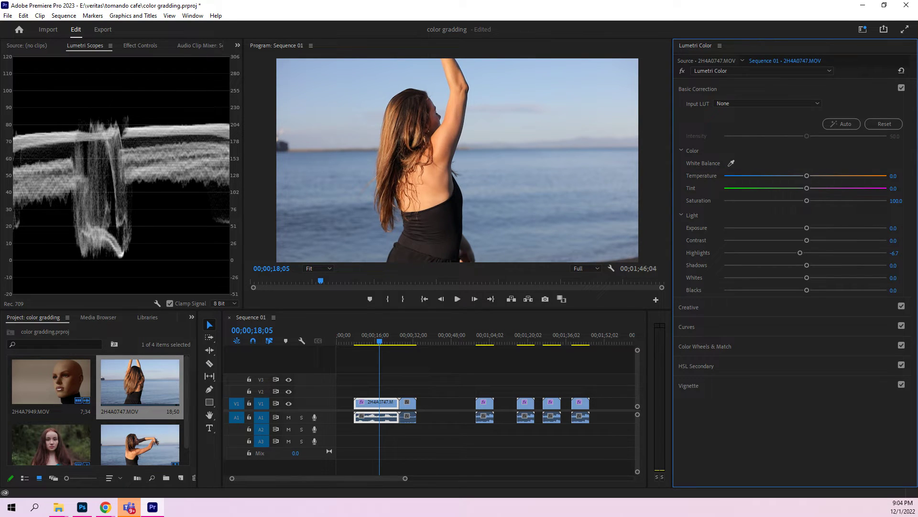
{"action": "left_click_drag", "start_coordinate": [800, 252], "coordinate": [765, 253]}
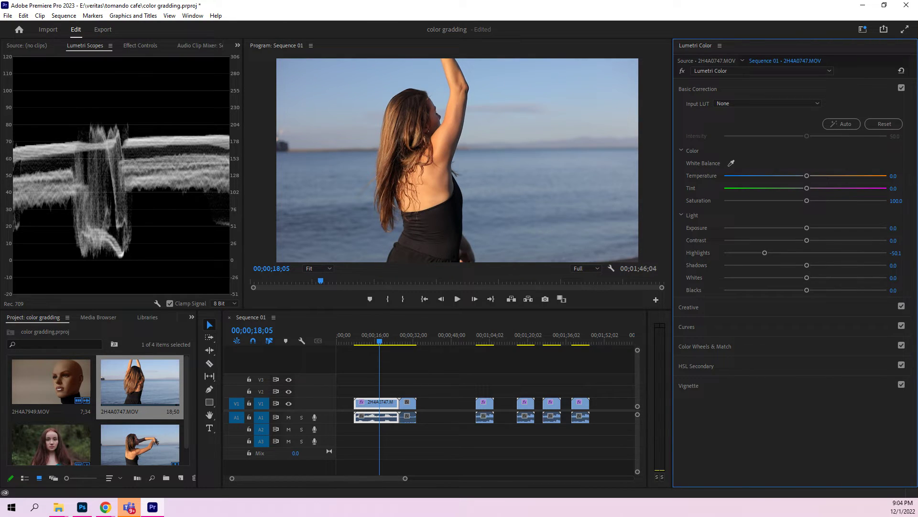
{"action": "left_click_drag", "start_coordinate": [806, 227], "coordinate": [811, 228]}
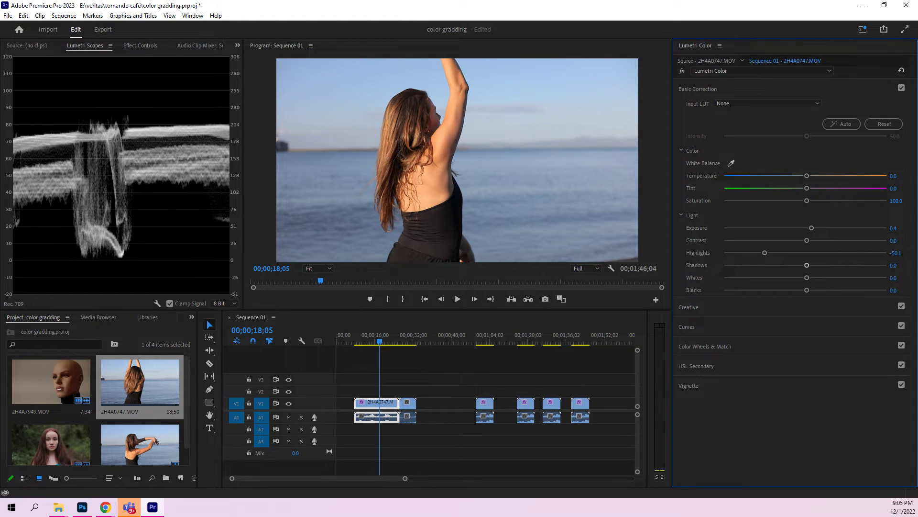
Step: Set the beach clip's shadows to 38.4, blacks to 0.9 and contrast to 8.5
{"action": "left_click_drag", "start_coordinate": [807, 265], "coordinate": [837, 265]}
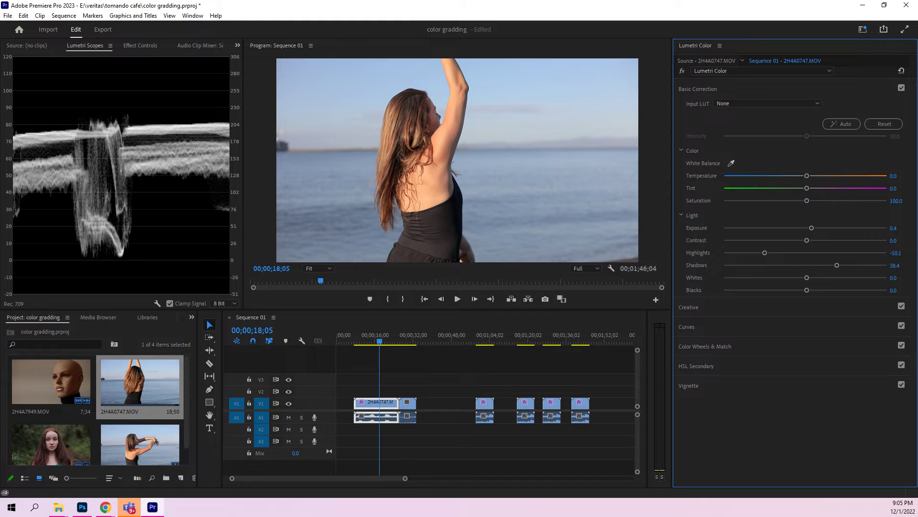
{"action": "left_click_drag", "start_coordinate": [807, 290], "coordinate": [806, 290]}
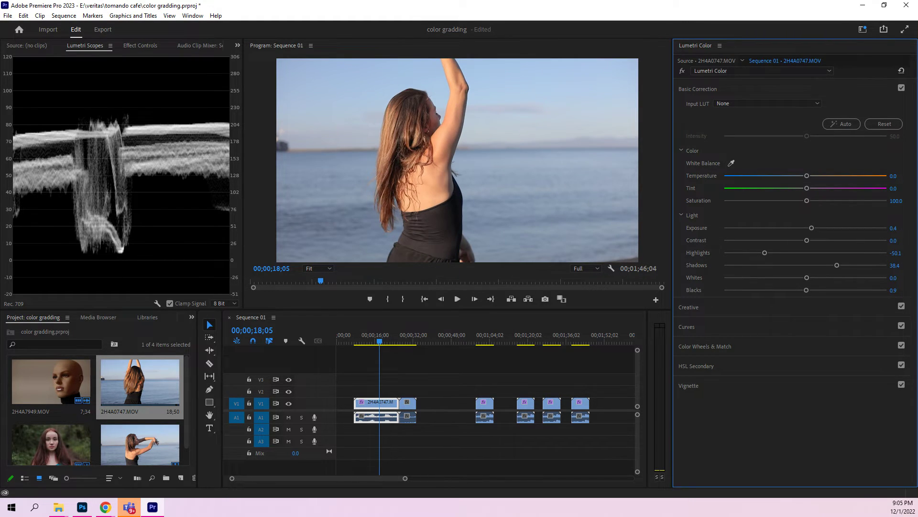
{"action": "left_click_drag", "start_coordinate": [807, 240], "coordinate": [812, 241]}
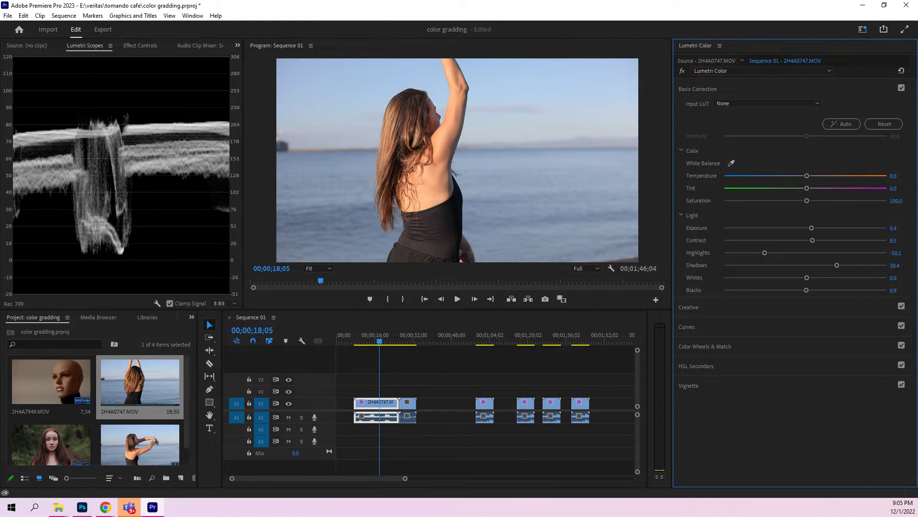
Step: Toggle the Lumetri Color effect off and on to compare the beach clip before and after the basic correction
{"action": "left_click", "coordinate": [682, 71]}
{"action": "left_click", "coordinate": [682, 70]}
{"action": "left_click", "coordinate": [682, 71]}
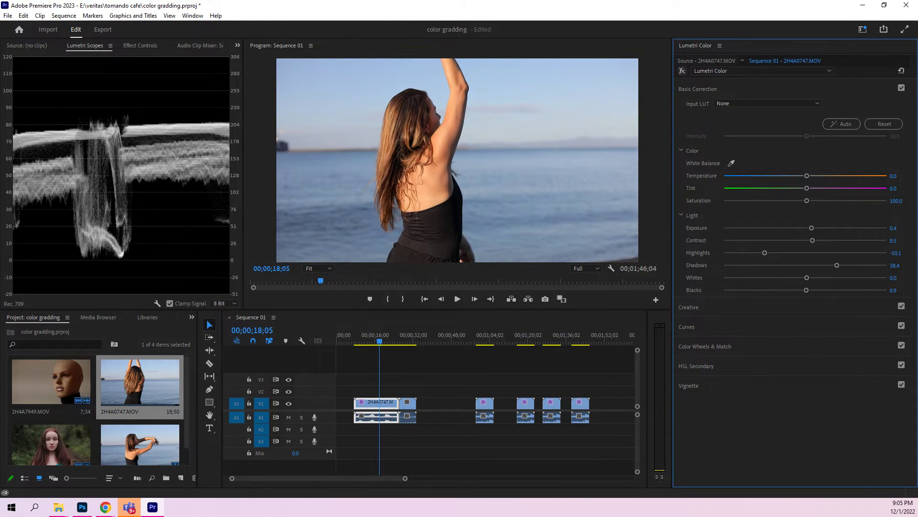
{"action": "left_click", "coordinate": [682, 70]}
{"action": "left_click", "coordinate": [682, 70]}
{"action": "left_click", "coordinate": [682, 71]}
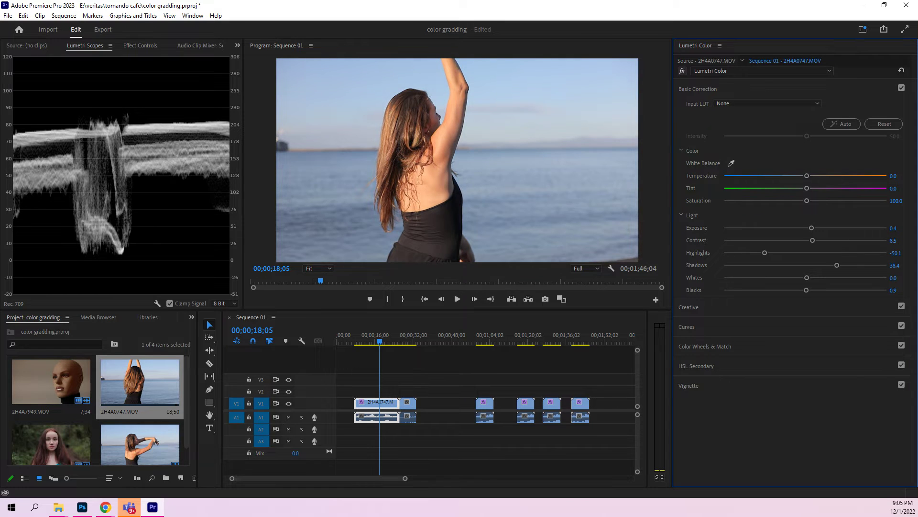
{"action": "left_click", "coordinate": [683, 71]}
{"action": "left_click", "coordinate": [682, 70]}
Step: Collapse the Light and Color groups of the basic correction and open the beach clip's Curves section
{"action": "left_click", "coordinate": [682, 214]}
{"action": "left_click", "coordinate": [681, 150]}
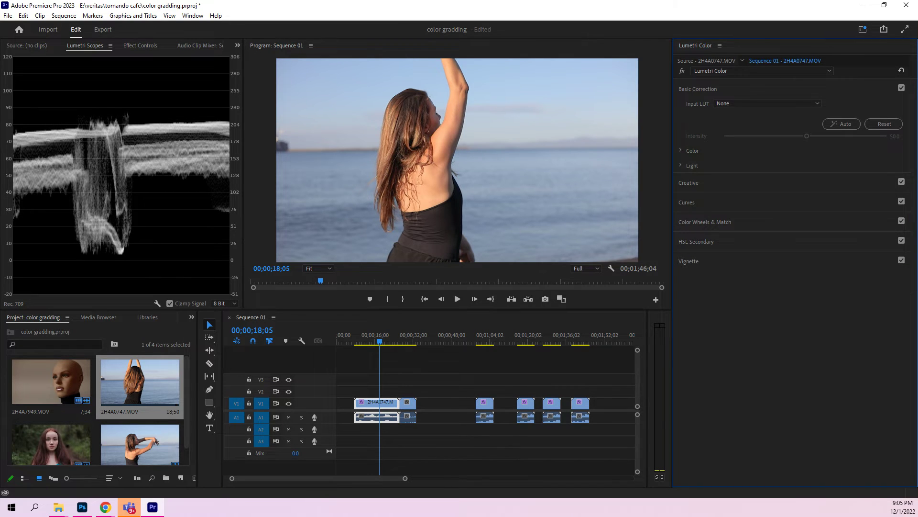
{"action": "left_click", "coordinate": [688, 182]}
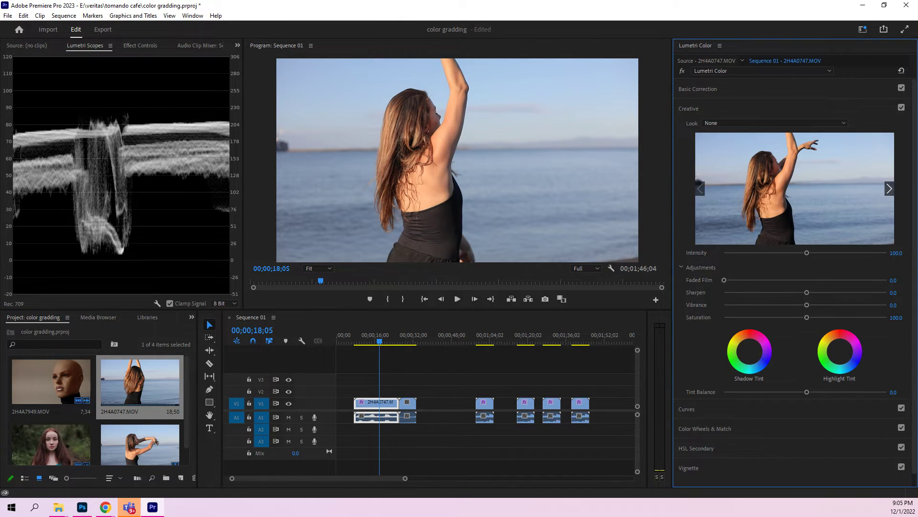
{"action": "left_click", "coordinate": [688, 109]}
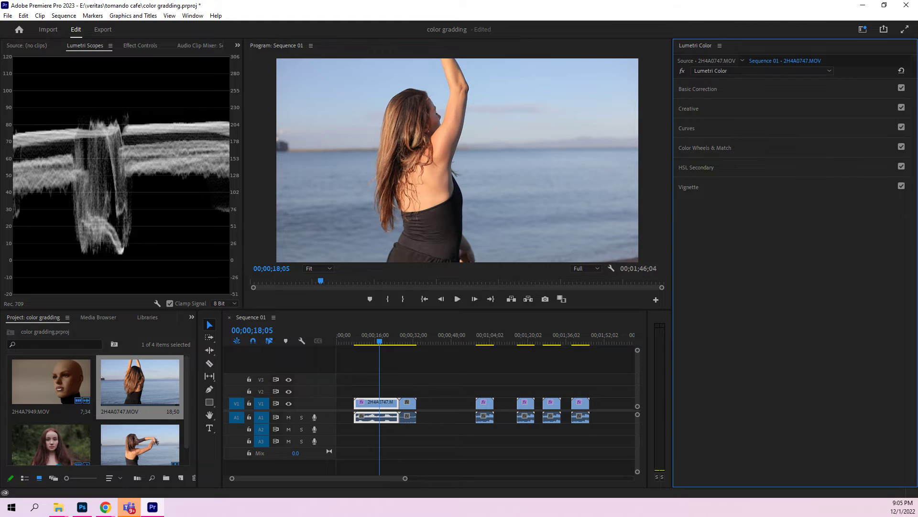
{"action": "left_click", "coordinate": [687, 128]}
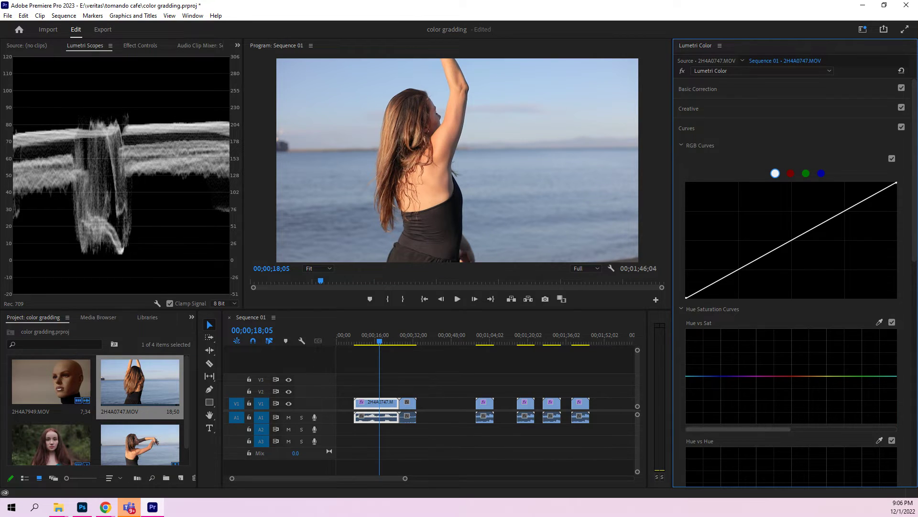
Step: Add the Vectorscope YUV beside the luma waveform in the Lumetri scopes
{"action": "scroll", "coordinate": [792, 281], "scroll_direction": "down", "scroll_amount": 1}
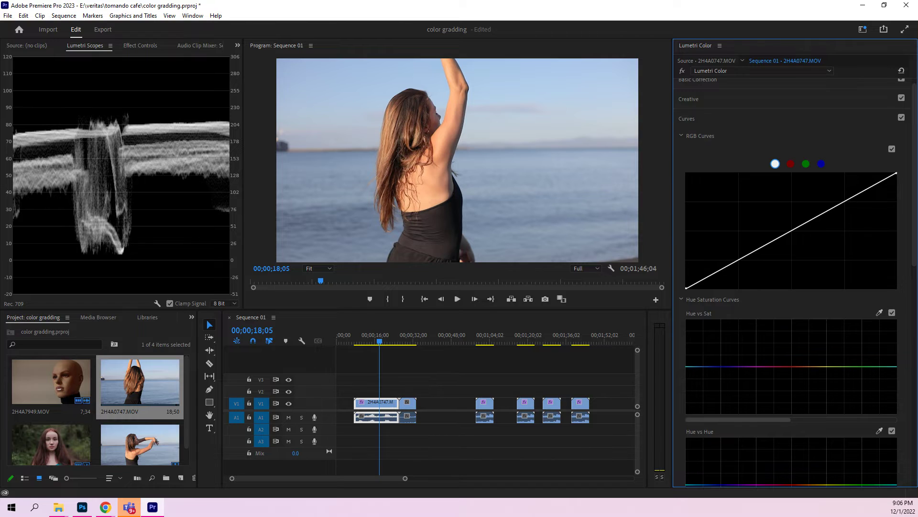
{"action": "scroll", "coordinate": [792, 281], "scroll_direction": "down", "scroll_amount": 5}
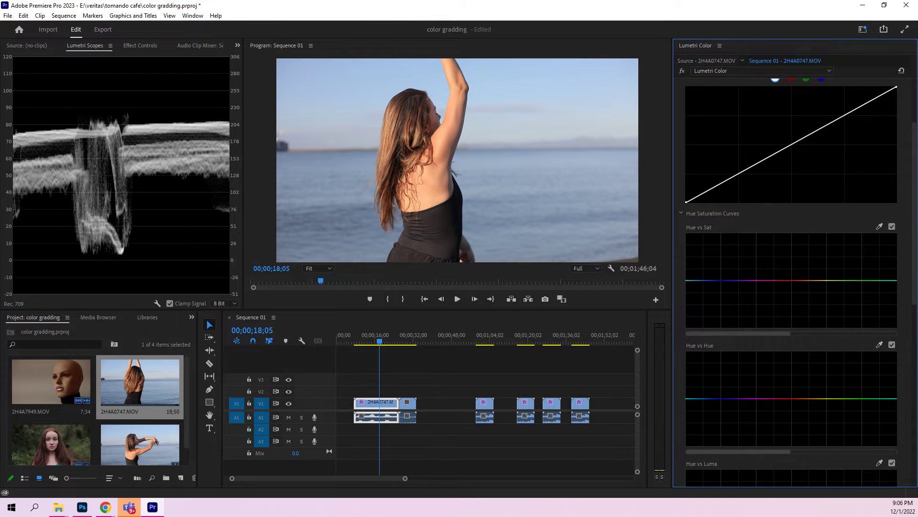
{"action": "scroll", "coordinate": [792, 281], "scroll_direction": "down", "scroll_amount": 3}
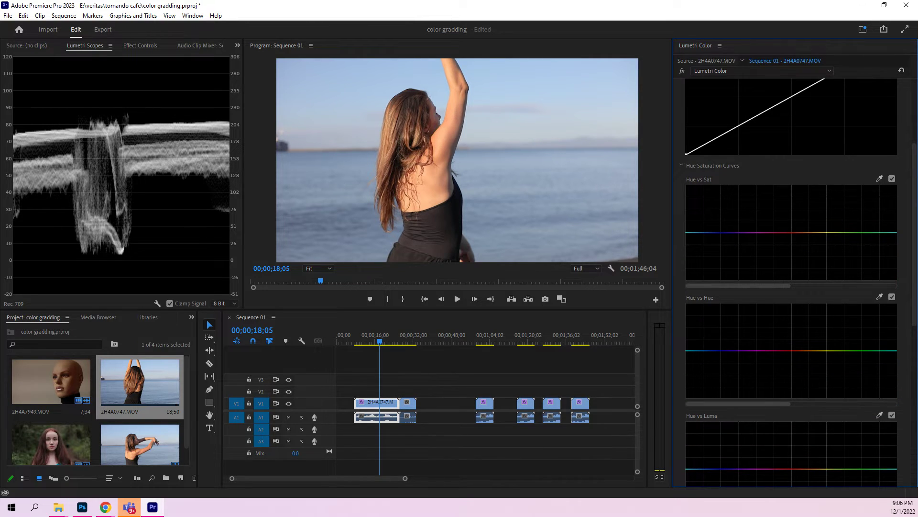
{"action": "right_click", "coordinate": [139, 116]}
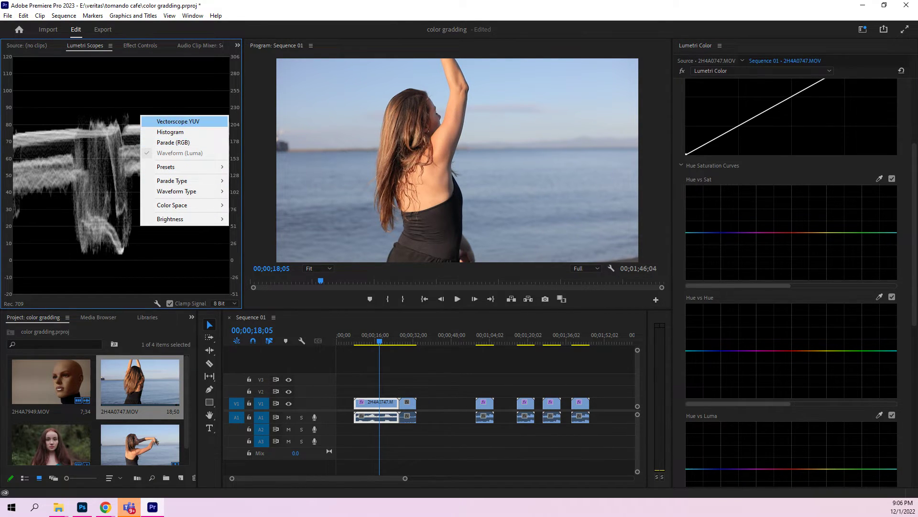
{"action": "left_click", "coordinate": [178, 121]}
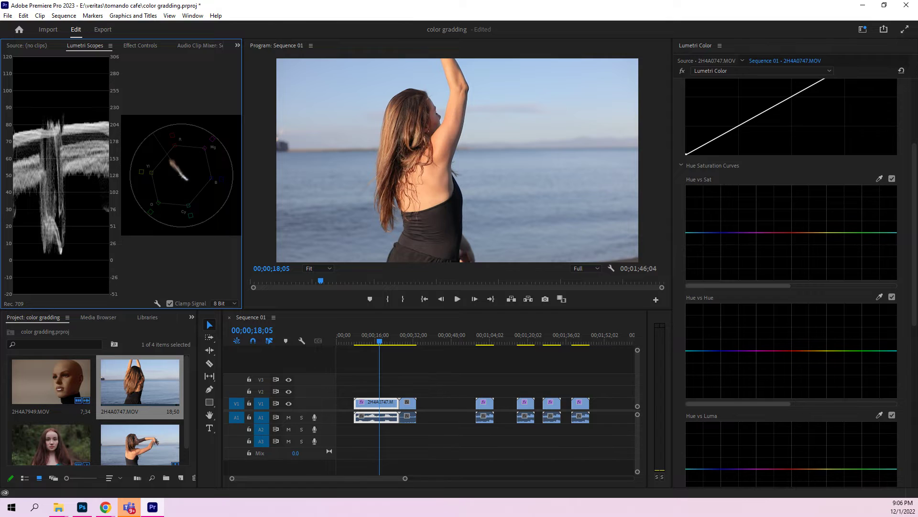
Step: Shift the beach clip's blues toward teal in Hue vs Hue and boost them in Hue vs Sat, anchoring purple and green in both curves
{"action": "left_click", "coordinate": [743, 351]}
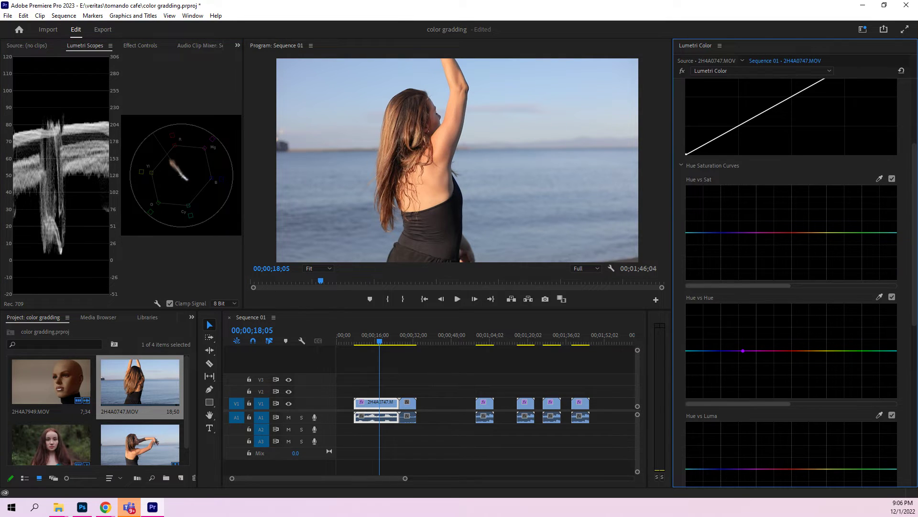
{"action": "left_click", "coordinate": [889, 350]}
{"action": "mouse_move", "coordinate": [700, 351]}
{"action": "left_mouse_down"}
{"action": "mouse_move", "coordinate": [702, 306]}
{"action": "mouse_move", "coordinate": [696, 344]}
{"action": "left_mouse_up"}
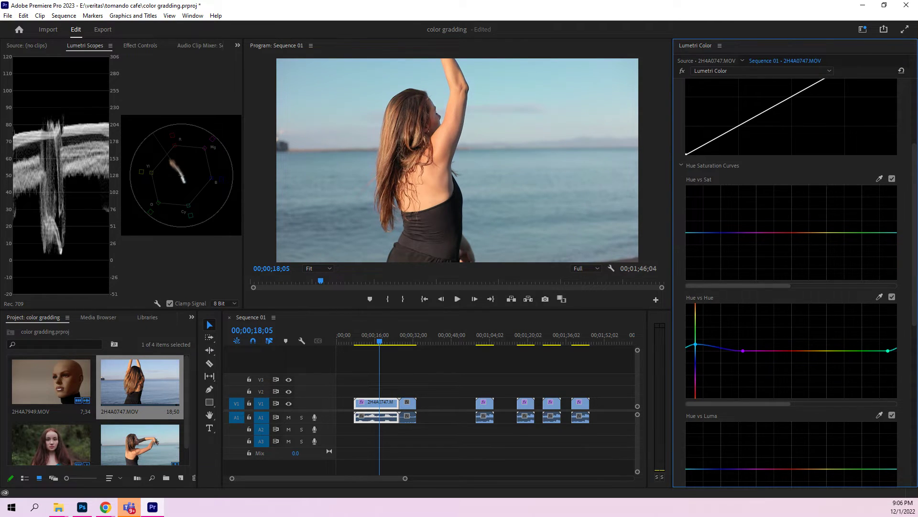
{"action": "scroll", "coordinate": [791, 275], "scroll_direction": "down", "scroll_amount": 1}
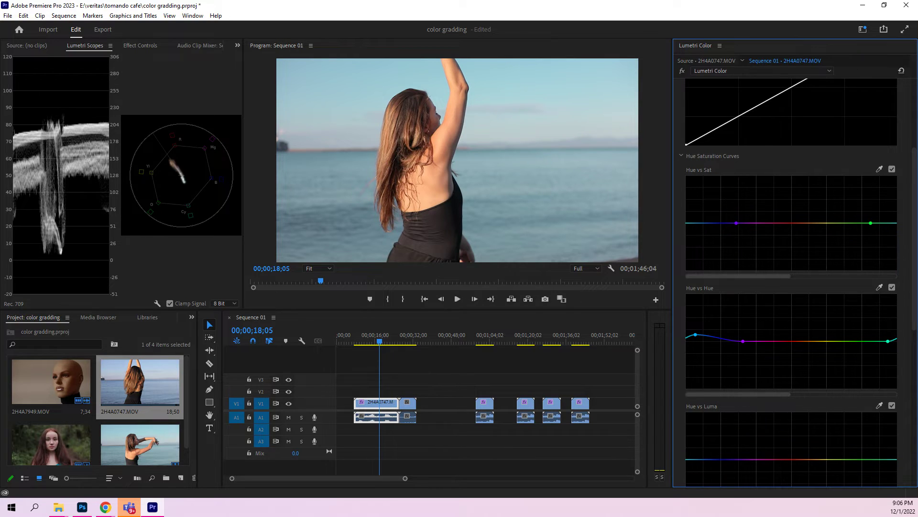
{"action": "left_click_drag", "start_coordinate": [699, 223], "coordinate": [699, 206]}
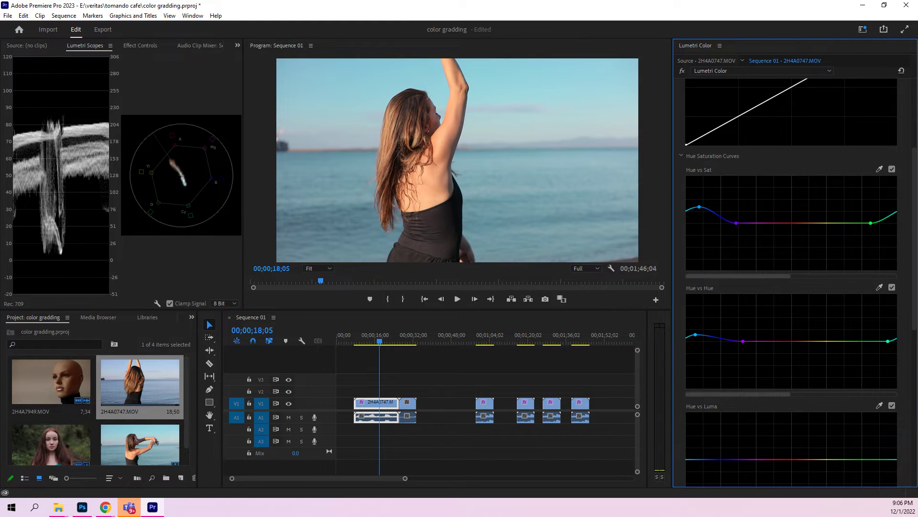
Step: Darken the blues slightly in Hue vs Luma between purple and green anchor points, and play the beach clip to check the look
{"action": "scroll", "coordinate": [792, 275], "scroll_direction": "down", "scroll_amount": 2}
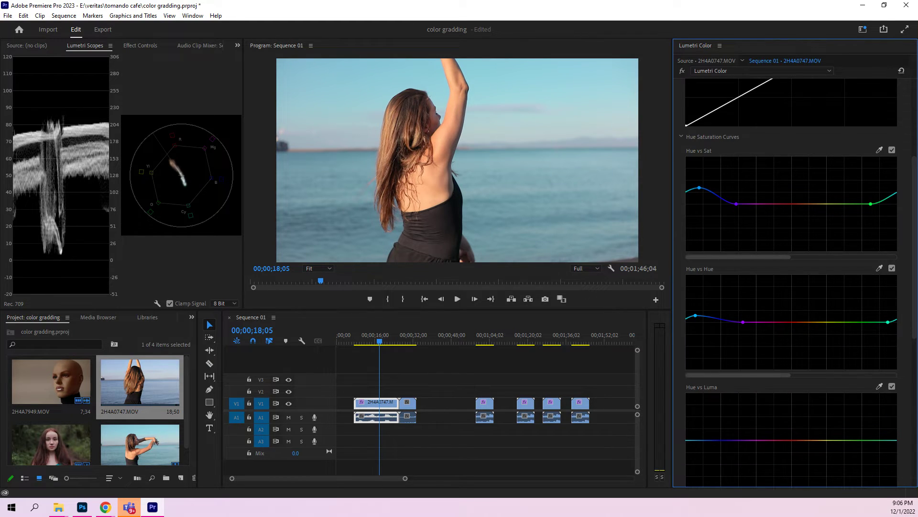
{"action": "left_click", "coordinate": [879, 440]}
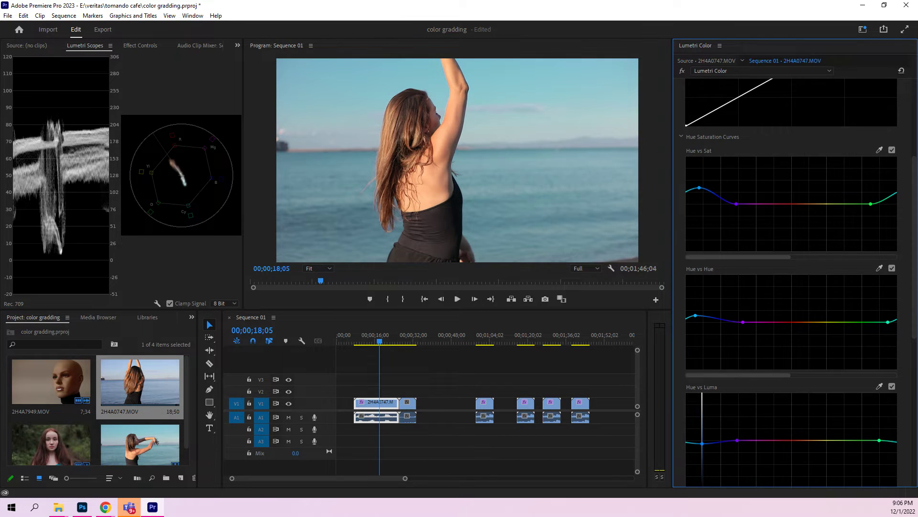
{"action": "left_click_drag", "start_coordinate": [701, 440], "coordinate": [698, 445]}
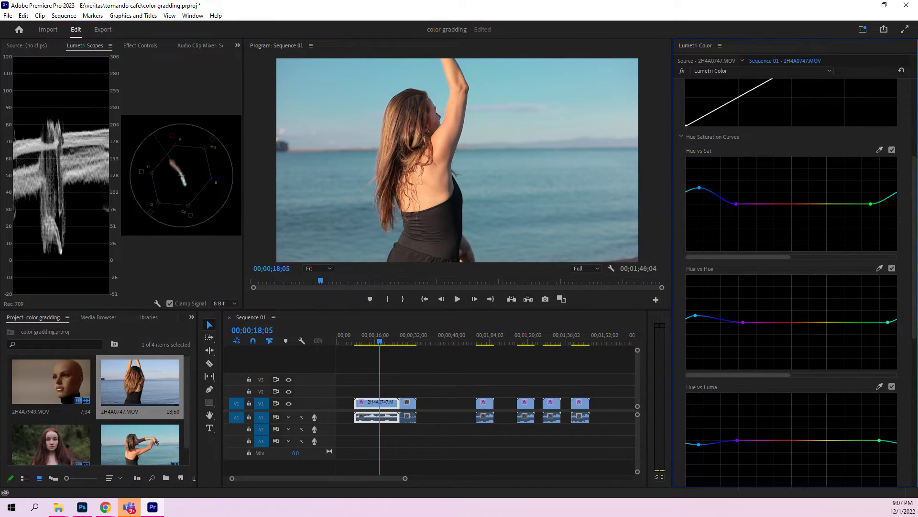
{"action": "key", "text": "space"}
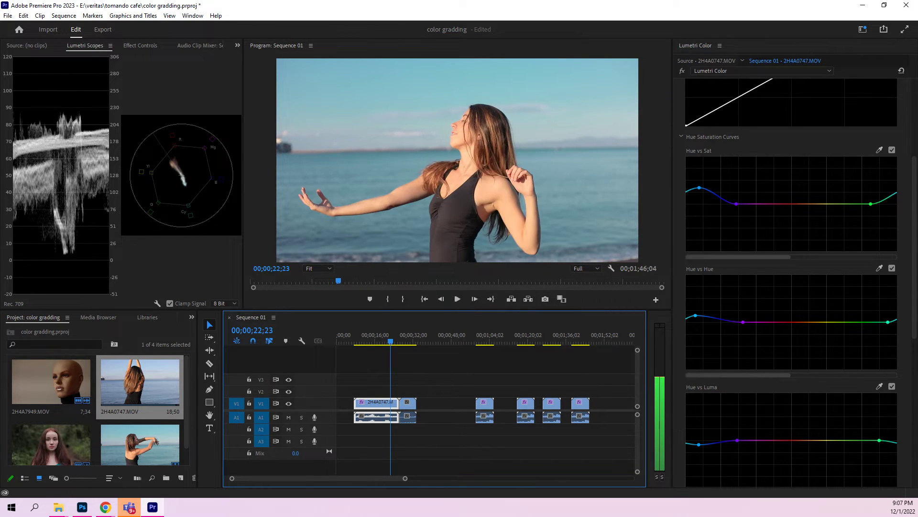
{"action": "key", "text": "space"}
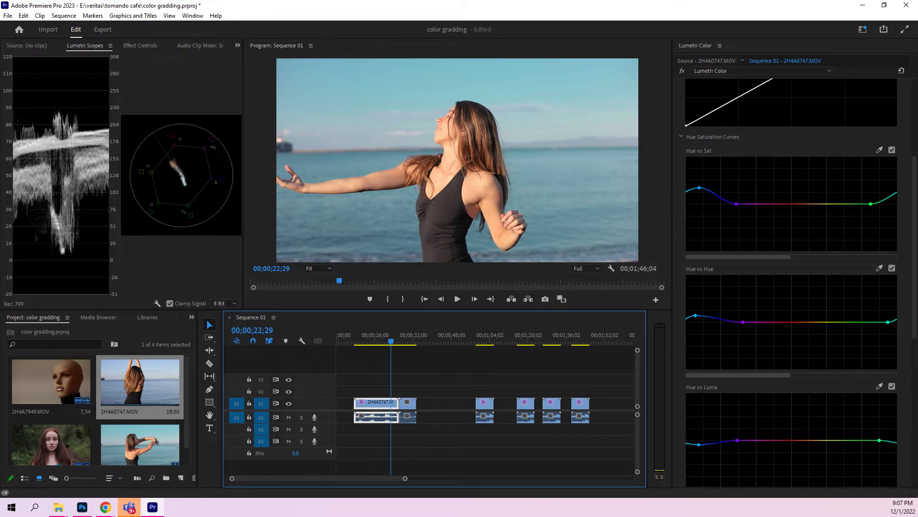
Step: Darken the blues further in Hue vs Luma, soften their Hue vs Hue shift, and widen the Hue vs Sat boost toward deep blue
{"action": "left_click_drag", "start_coordinate": [698, 444], "coordinate": [699, 447]}
{"action": "left_click_drag", "start_coordinate": [695, 316], "coordinate": [699, 316]}
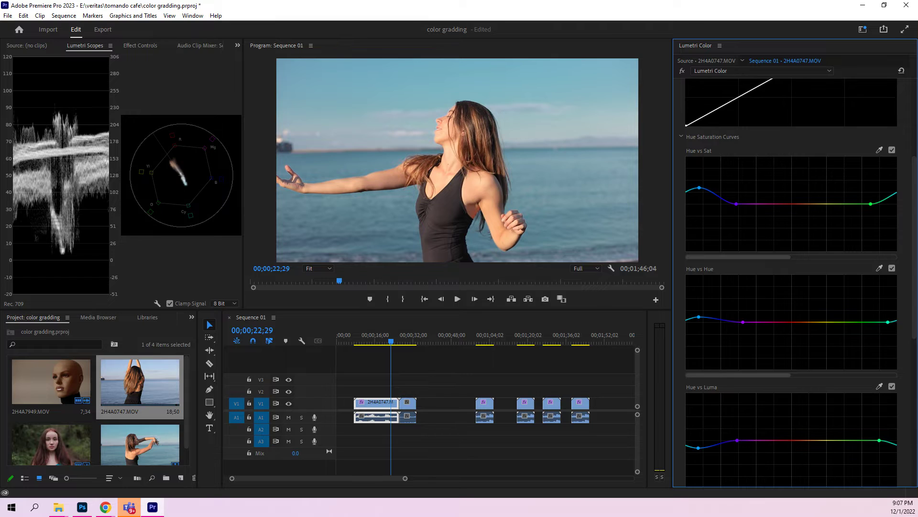
{"action": "left_click_drag", "start_coordinate": [700, 188], "coordinate": [723, 187]}
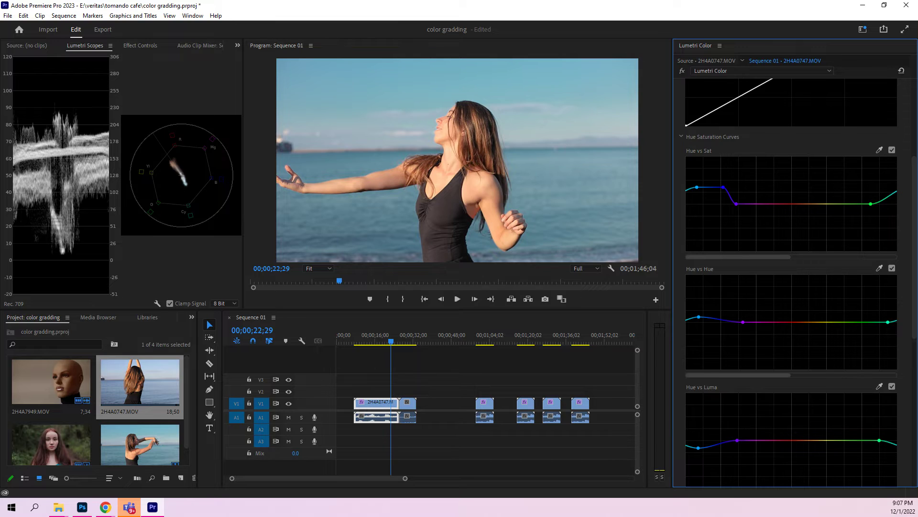
Step: Lower the white point and lift the black point slightly on the beach clip's master RGB curve for a faded look
{"action": "scroll", "coordinate": [791, 282], "scroll_direction": "up", "scroll_amount": 5}
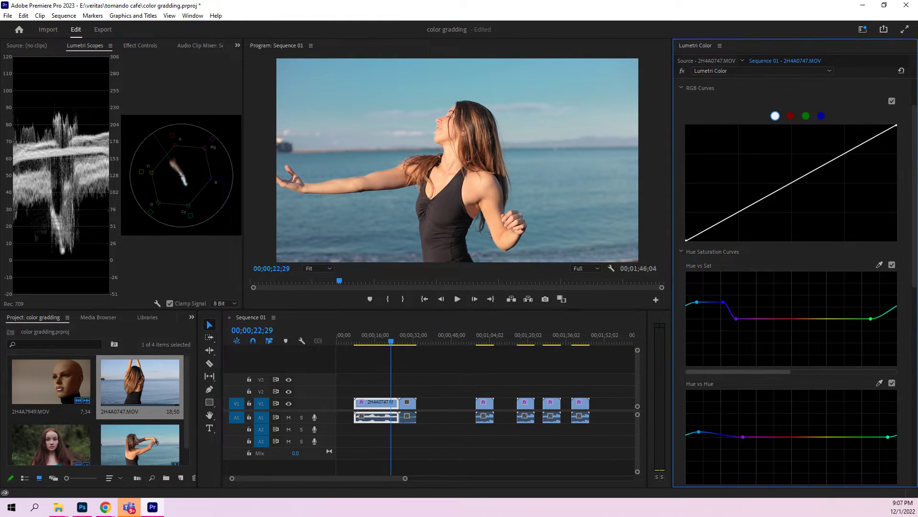
{"action": "left_click_drag", "start_coordinate": [896, 183], "coordinate": [896, 189]}
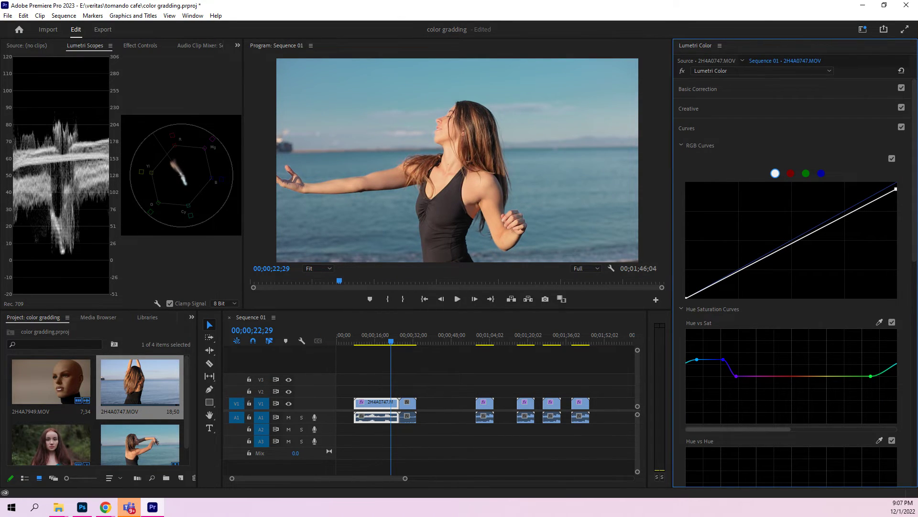
{"action": "left_click_drag", "start_coordinate": [686, 297], "coordinate": [686, 293]}
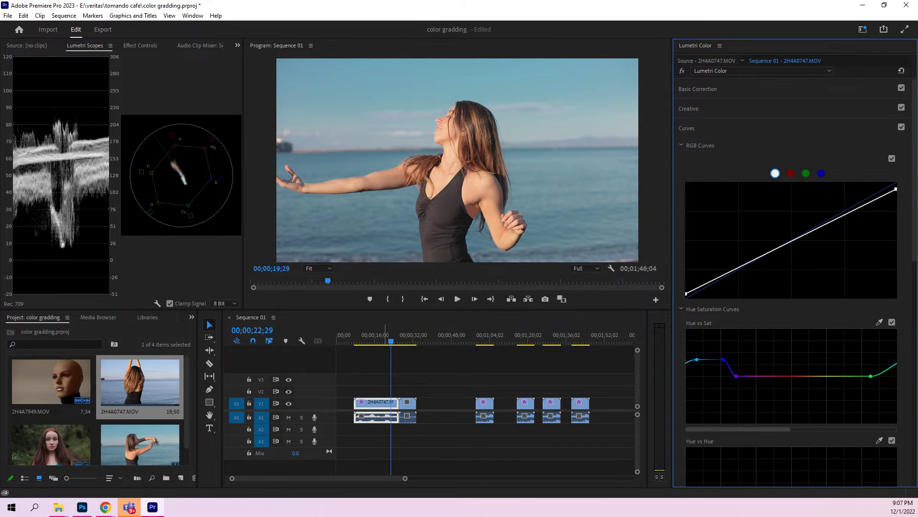
Step: Go back near the start of the beach clip and toggle the Lumetri Color effect to compare the curves grade with the original
{"action": "left_click", "coordinate": [358, 342]}
{"action": "key", "text": "space"}
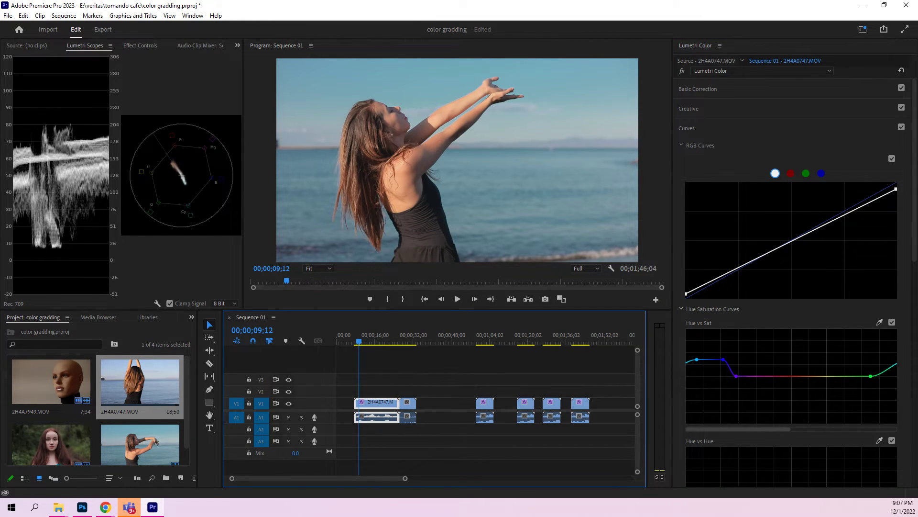
{"action": "left_click", "coordinate": [682, 71]}
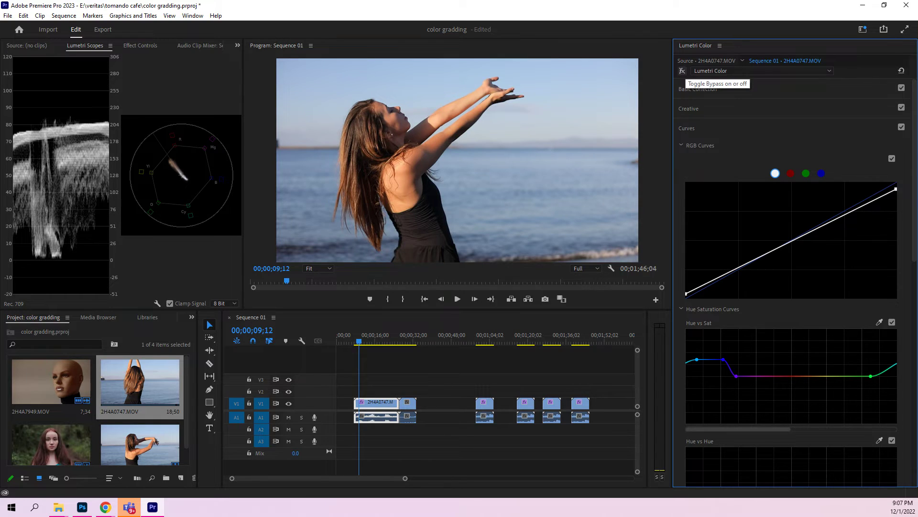
{"action": "left_click", "coordinate": [682, 71]}
{"action": "left_click", "coordinate": [682, 71]}
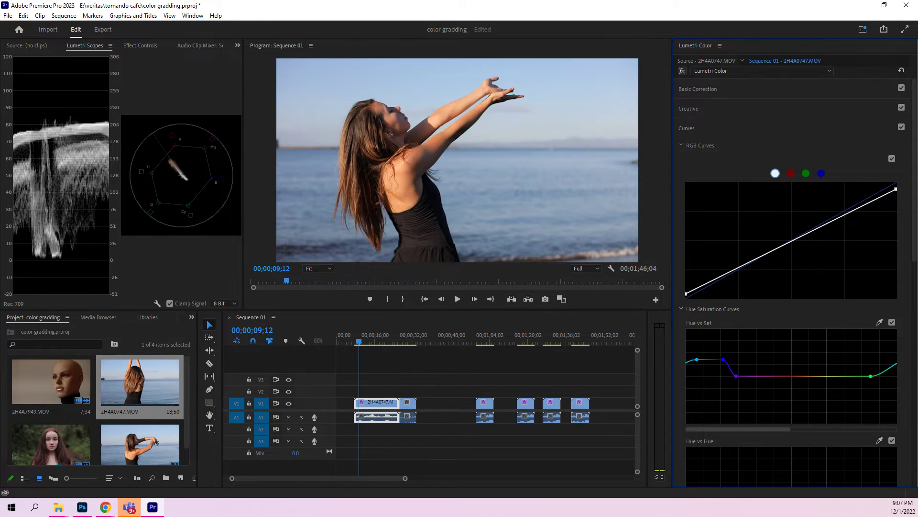
{"action": "left_click", "coordinate": [682, 70]}
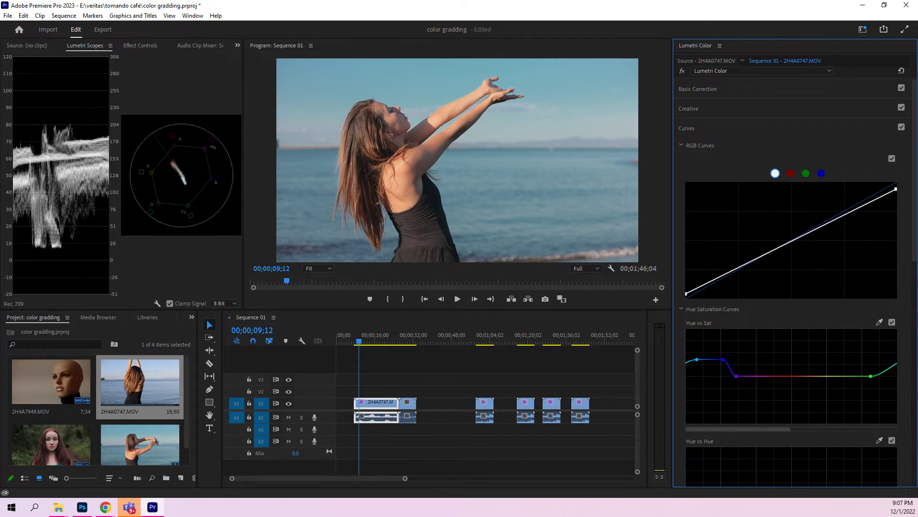
{"action": "key", "text": "Left"}
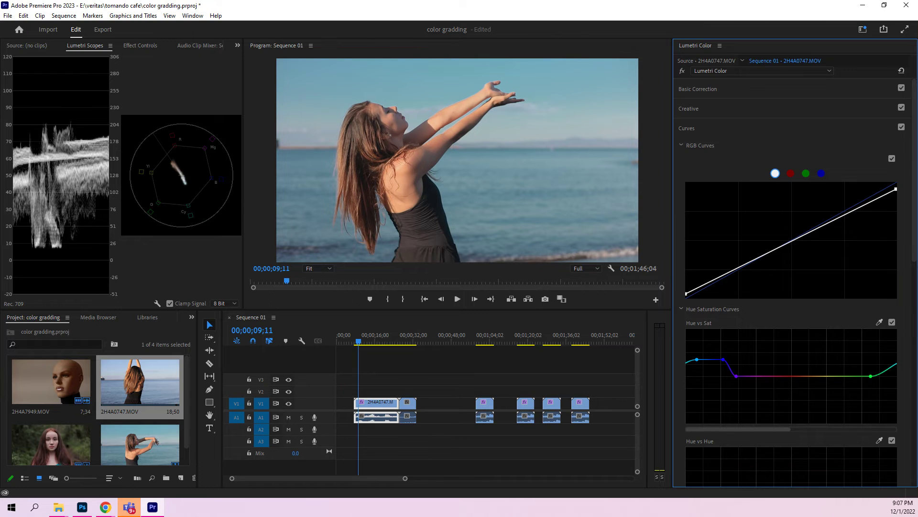
Step: In the beach clip's Creative section, tint the shadows slightly toward red-orange and the highlights slightly toward blue
{"action": "left_click", "coordinate": [689, 109]}
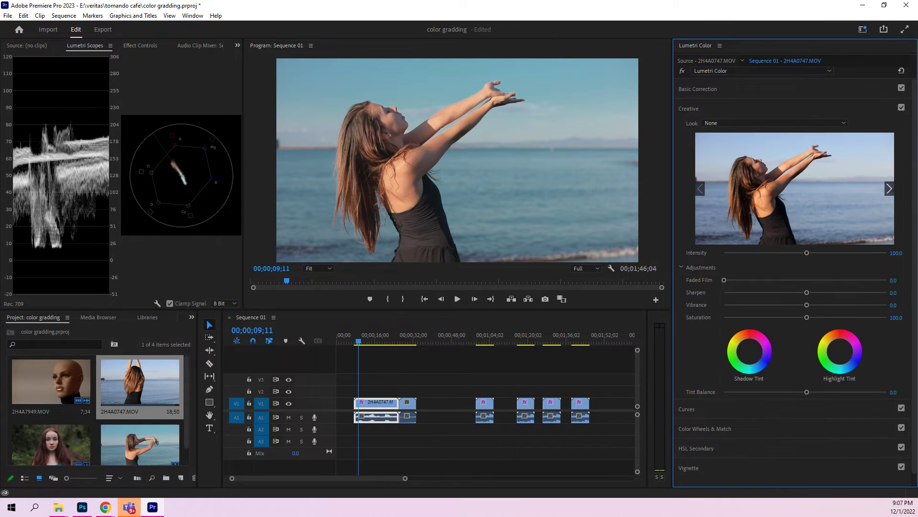
{"action": "left_click", "coordinate": [698, 89]}
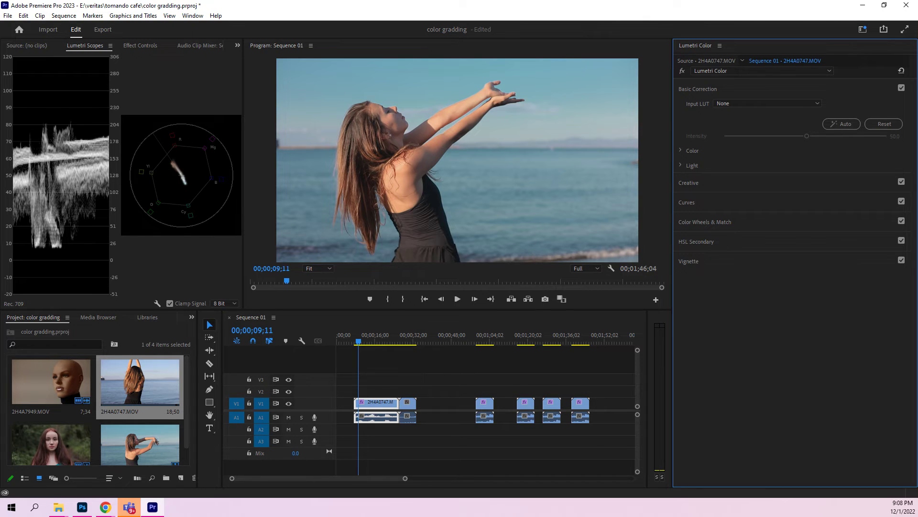
{"action": "left_click", "coordinate": [689, 183]}
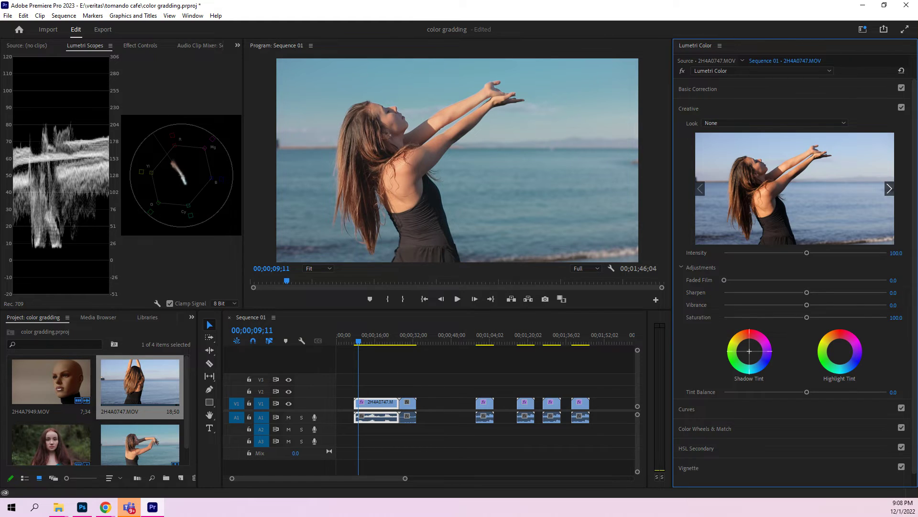
{"action": "left_click_drag", "start_coordinate": [749, 351], "coordinate": [748, 347]}
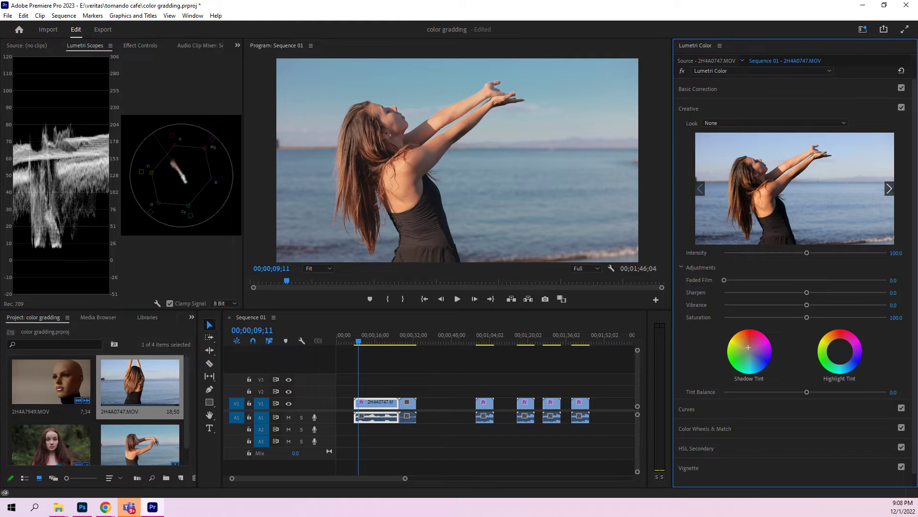
{"action": "left_click_drag", "start_coordinate": [839, 351], "coordinate": [843, 354]}
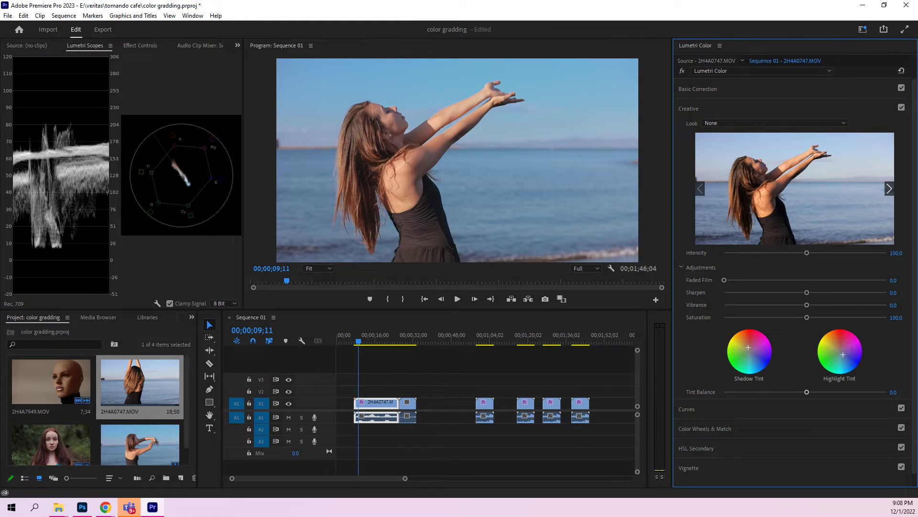
Step: Toggle the Lumetri Color effect off and on repeatedly to compare the tinted beach clip with the original
{"action": "left_click", "coordinate": [682, 70]}
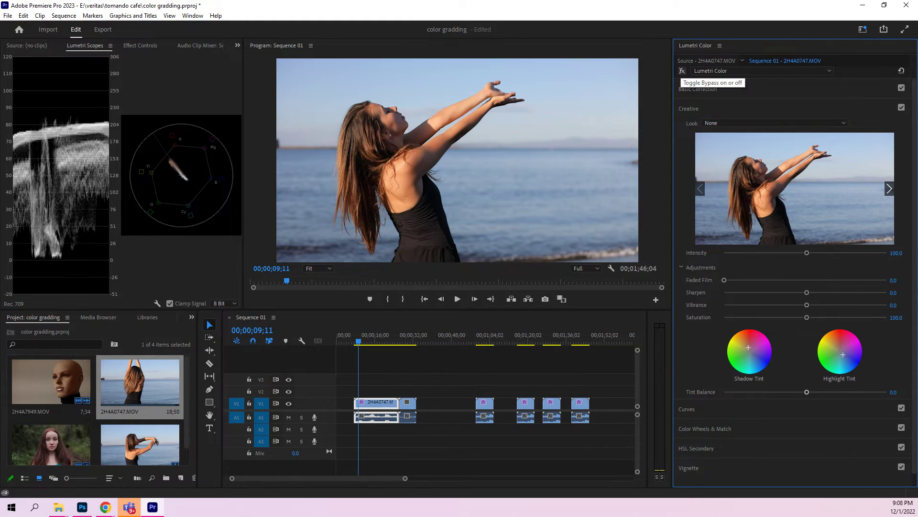
{"action": "left_click", "coordinate": [682, 71]}
{"action": "left_click", "coordinate": [682, 71]}
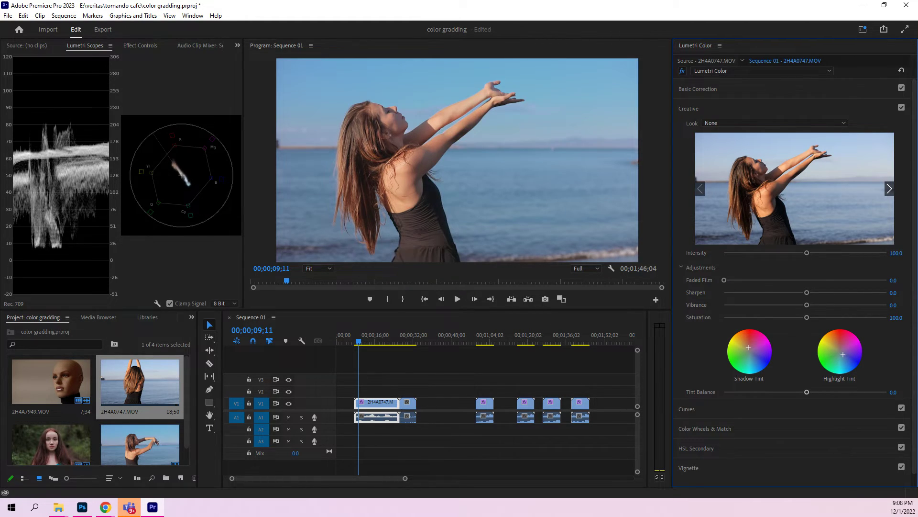
{"action": "left_click", "coordinate": [682, 71]}
{"action": "left_click", "coordinate": [682, 71]}
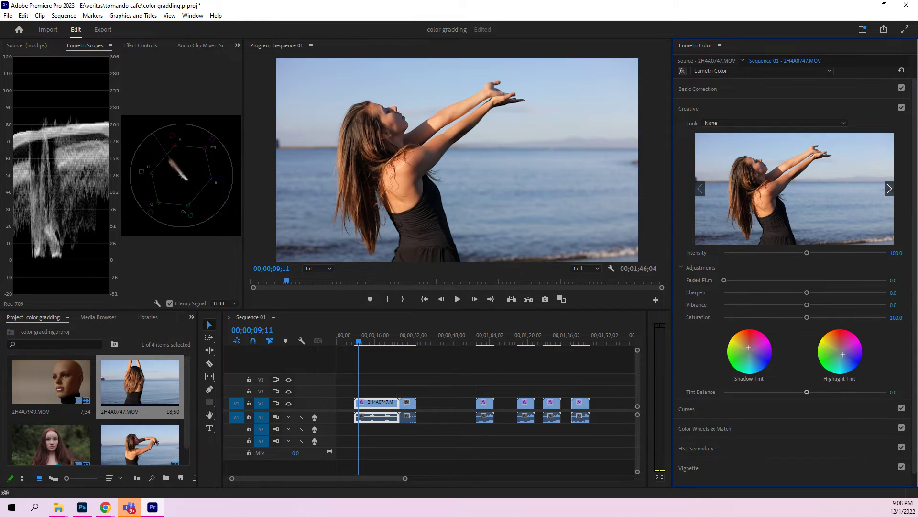
{"action": "left_click", "coordinate": [682, 70]}
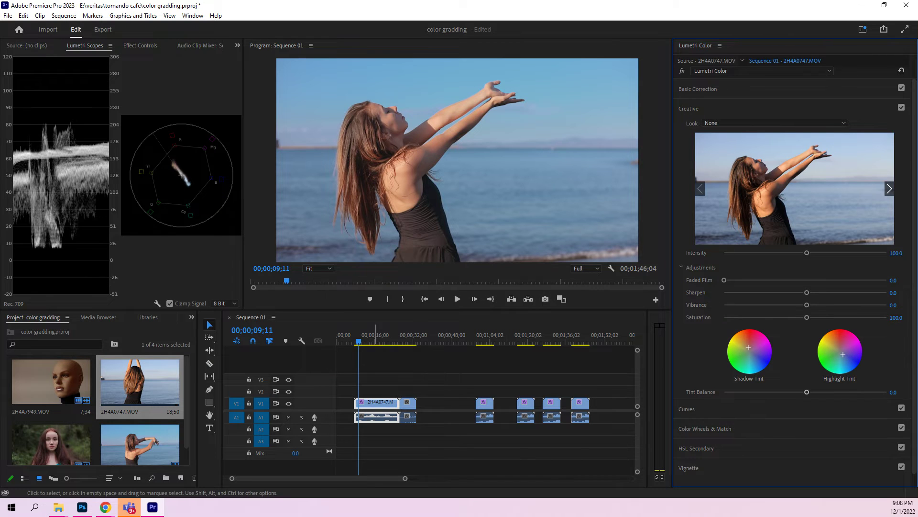
Step: Review a later frame of the beach clip and the graded mannequin duplicates along the timeline
{"action": "left_click_drag", "start_coordinate": [375, 341], "coordinate": [381, 341]}
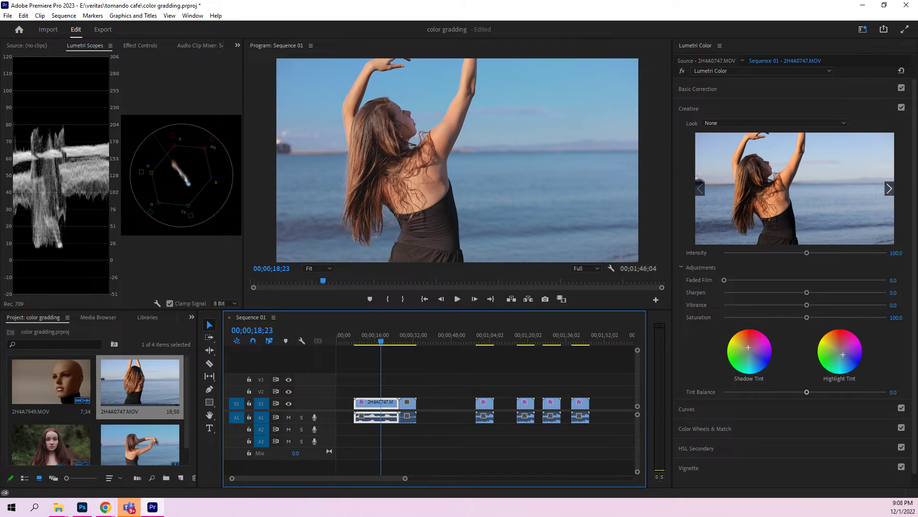
{"action": "left_click", "coordinate": [489, 341]}
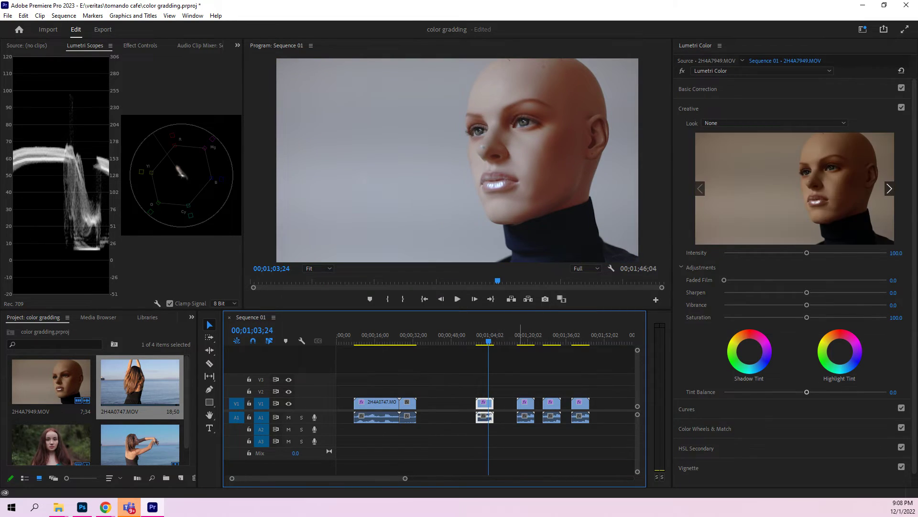
{"action": "left_click", "coordinate": [521, 341]}
{"action": "left_click", "coordinate": [545, 341]}
{"action": "left_click", "coordinate": [565, 342]}
{"action": "scroll", "coordinate": [385, 373], "scroll_direction": "down", "scroll_amount": 2}
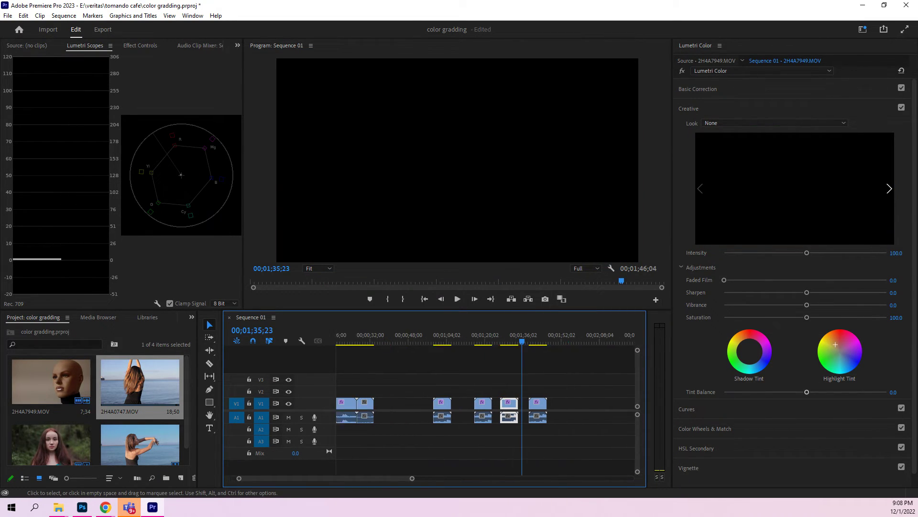
{"action": "scroll", "coordinate": [431, 373], "scroll_direction": "up", "scroll_amount": 2}
Step: Widen the Lumetri scopes while showing the red-haired woman's forest clip, and open that clip's Curves section
{"action": "left_click", "coordinate": [353, 341]}
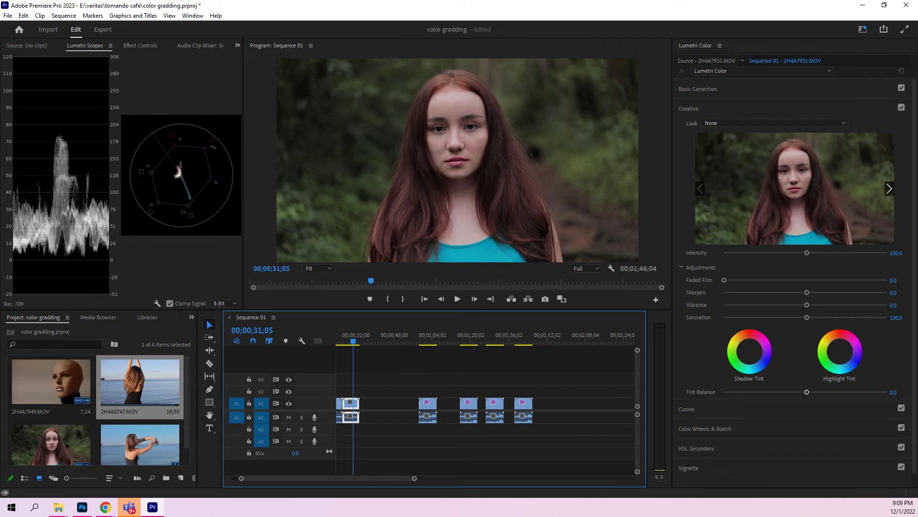
{"action": "left_click_drag", "start_coordinate": [244, 177], "coordinate": [546, 177]}
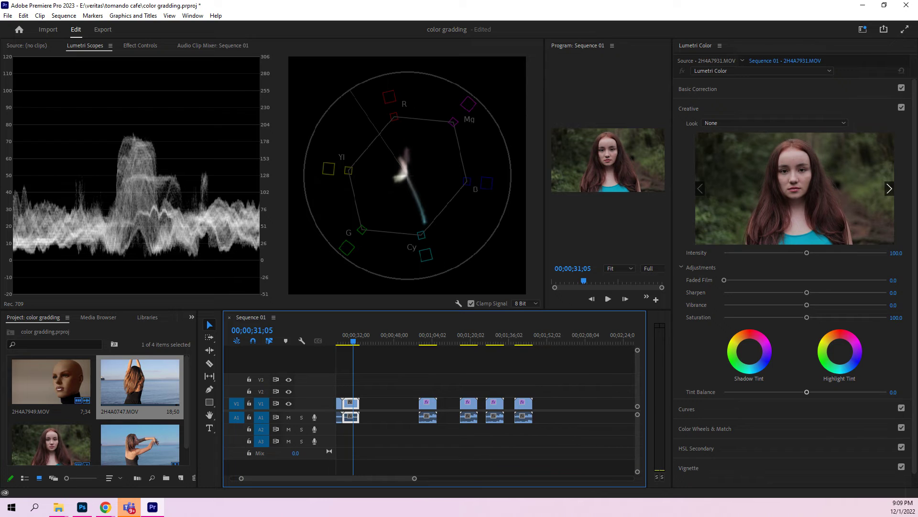
{"action": "left_click_drag", "start_coordinate": [545, 177], "coordinate": [371, 177]}
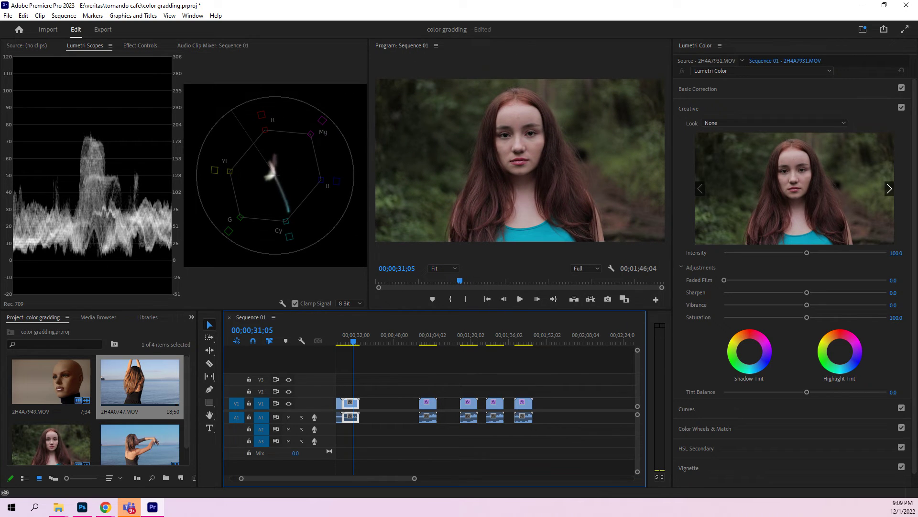
{"action": "left_click", "coordinate": [687, 409]}
{"action": "scroll", "coordinate": [794, 287], "scroll_direction": "down", "scroll_amount": 3}
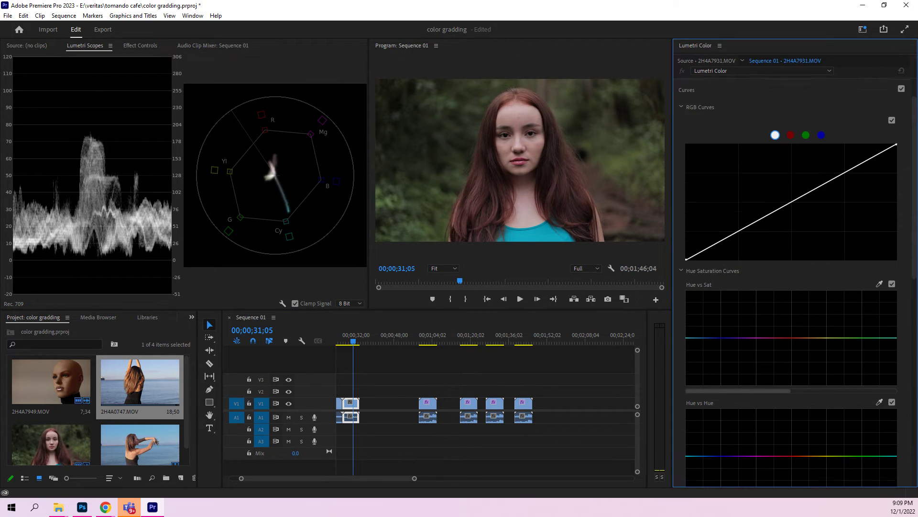
Step: On the forest clip's Hue vs Hue curve, anchor the orange and cyan hues and raise a point in the green range
{"action": "scroll", "coordinate": [794, 282], "scroll_direction": "down", "scroll_amount": 3}
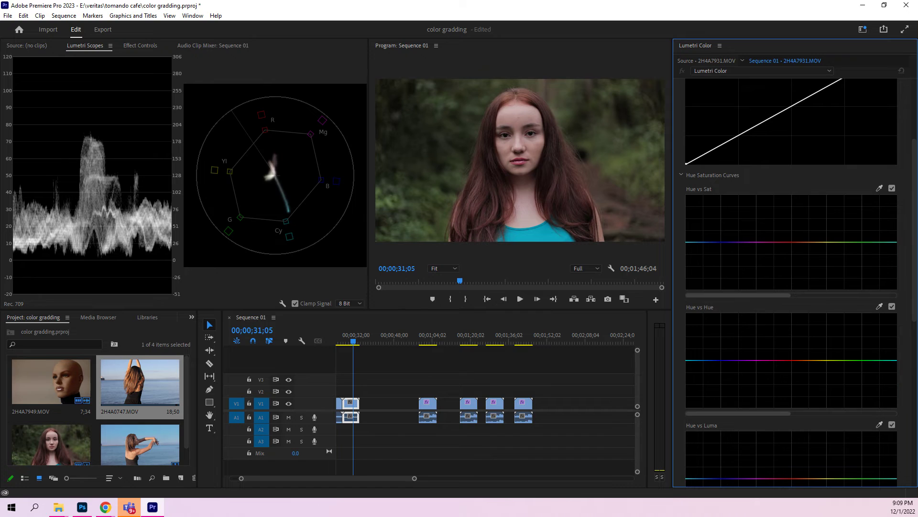
{"action": "scroll", "coordinate": [794, 282], "scroll_direction": "down", "scroll_amount": 2}
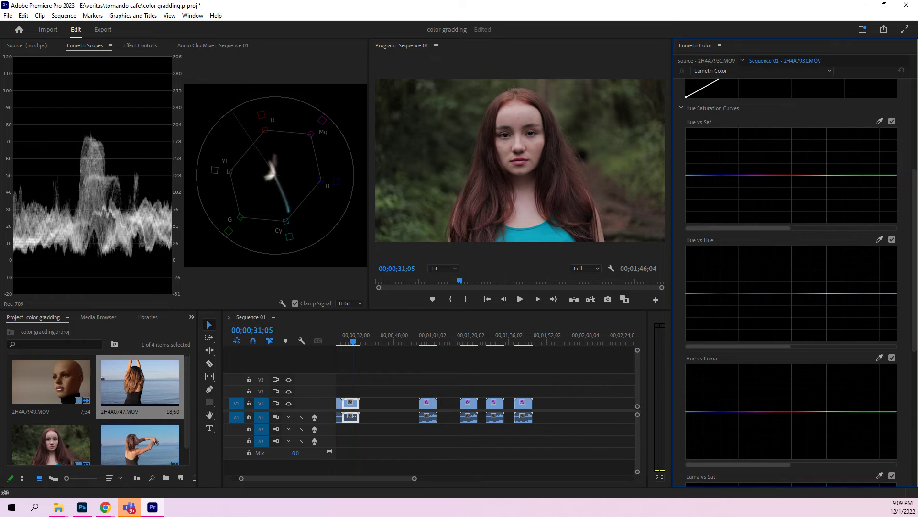
{"action": "left_click", "coordinate": [824, 293]}
{"action": "left_click_drag", "start_coordinate": [857, 292], "coordinate": [855, 266]}
{"action": "left_click_drag", "start_coordinate": [824, 292], "coordinate": [810, 294]}
{"action": "left_click_drag", "start_coordinate": [885, 293], "coordinate": [896, 295]}
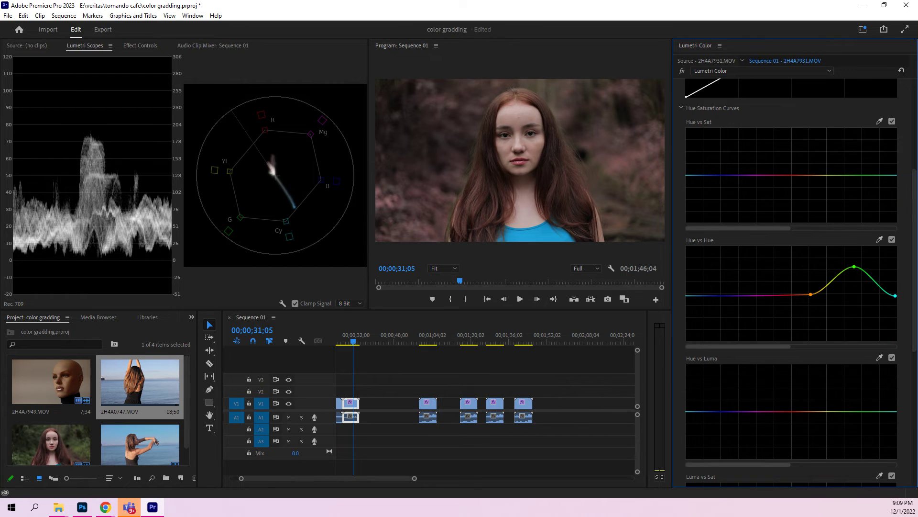
Step: Try the green point below the Hue vs Hue baseline, shift the orange anchor toward red, and set the point moderately above the baseline in yellow-green
{"action": "left_click_drag", "start_coordinate": [854, 267], "coordinate": [843, 325]}
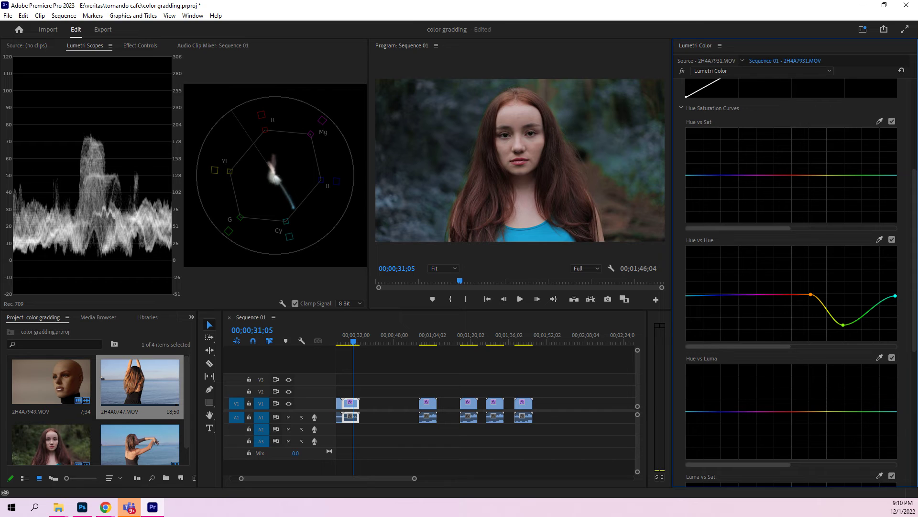
{"action": "mouse_move", "coordinate": [811, 294]}
{"action": "left_mouse_down"}
{"action": "mouse_move", "coordinate": [772, 297]}
{"action": "mouse_move", "coordinate": [793, 295]}
{"action": "left_mouse_up"}
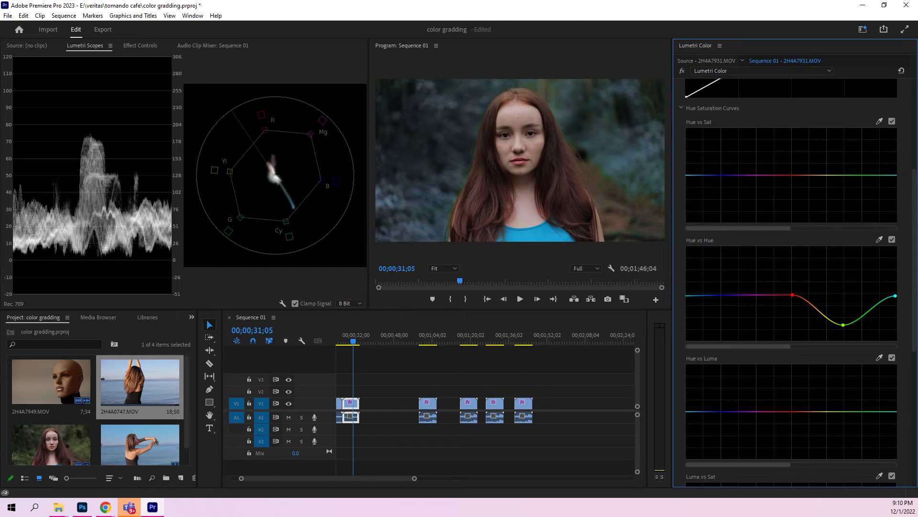
{"action": "mouse_move", "coordinate": [792, 294]}
{"action": "left_mouse_down"}
{"action": "mouse_move", "coordinate": [727, 291]}
{"action": "mouse_move", "coordinate": [800, 295]}
{"action": "left_mouse_up"}
{"action": "left_click_drag", "start_coordinate": [843, 324], "coordinate": [839, 275]}
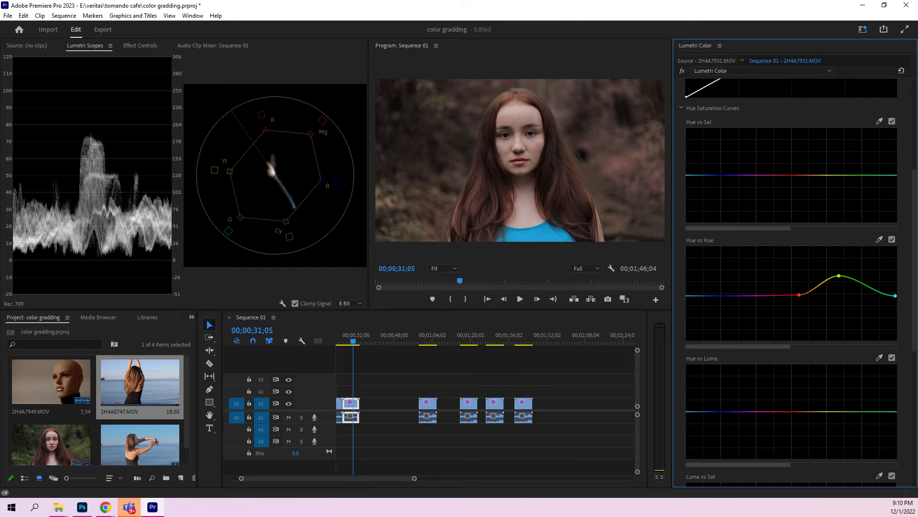
Step: Sample the woman's facial skin as the HSL Secondary key color and check the selection with the Color/Gray mask preview
{"action": "scroll", "coordinate": [839, 276], "scroll_direction": "down", "scroll_amount": 10}
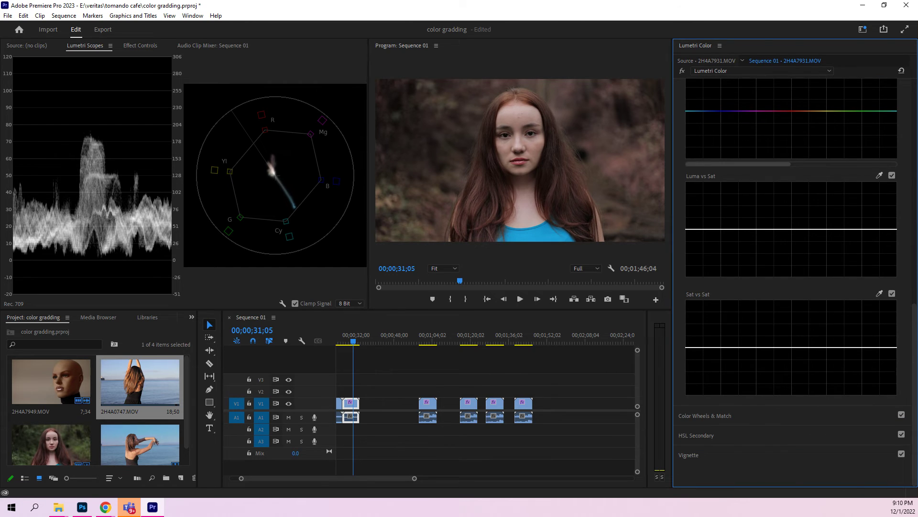
{"action": "left_click", "coordinate": [696, 434]}
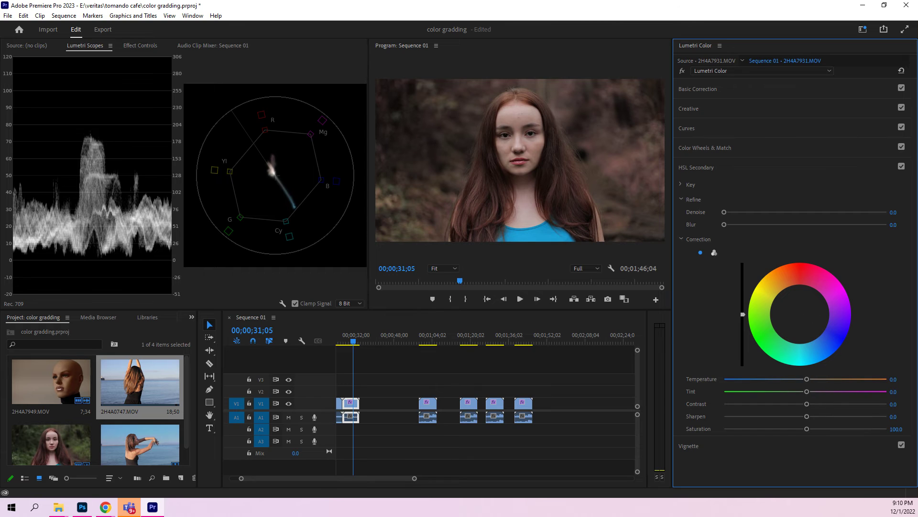
{"action": "left_click", "coordinate": [689, 185]}
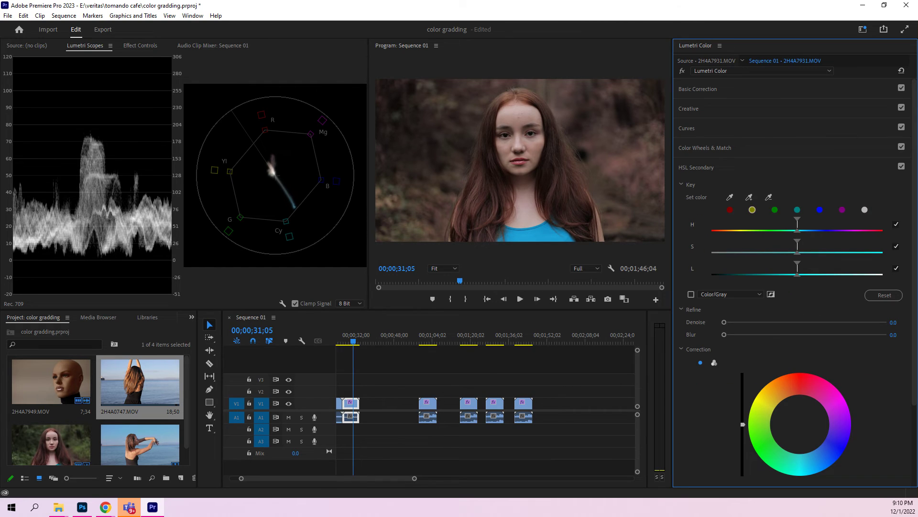
{"action": "left_click", "coordinate": [730, 197]}
{"action": "left_click", "coordinate": [528, 146]}
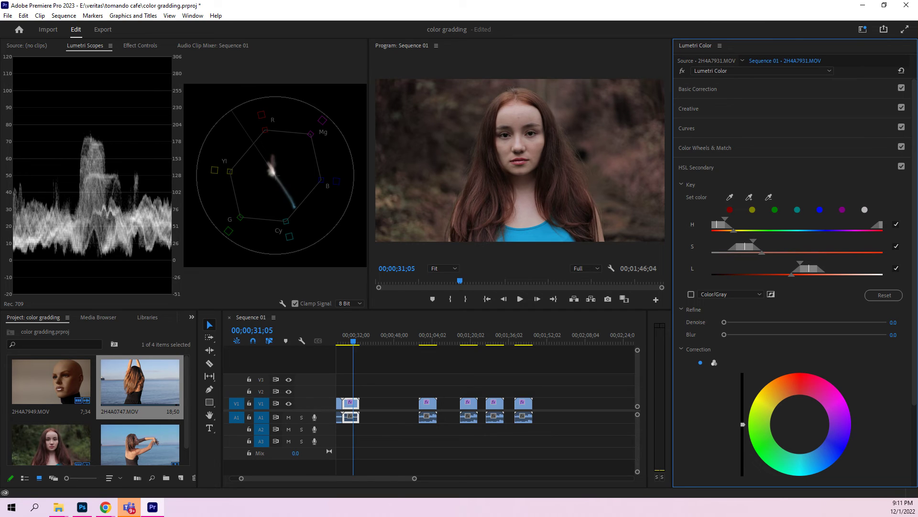
{"action": "left_click", "coordinate": [691, 294]}
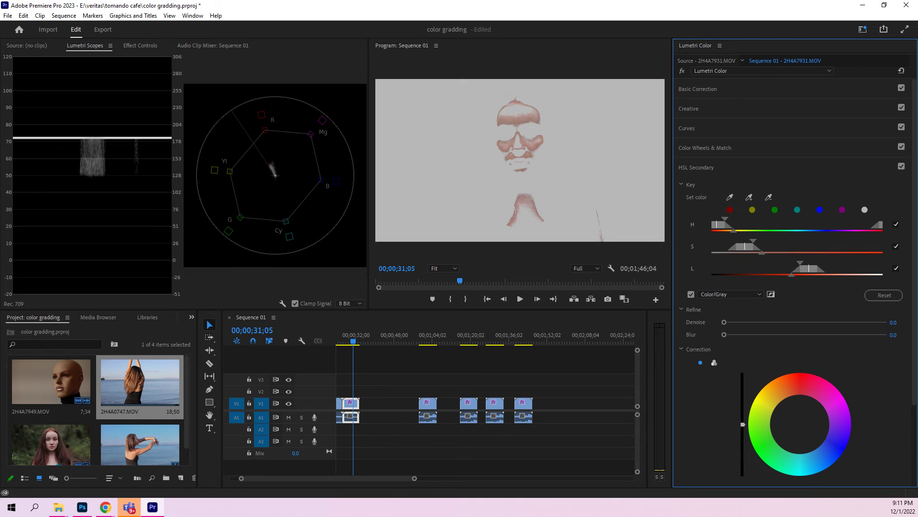
{"action": "left_click", "coordinate": [691, 294]}
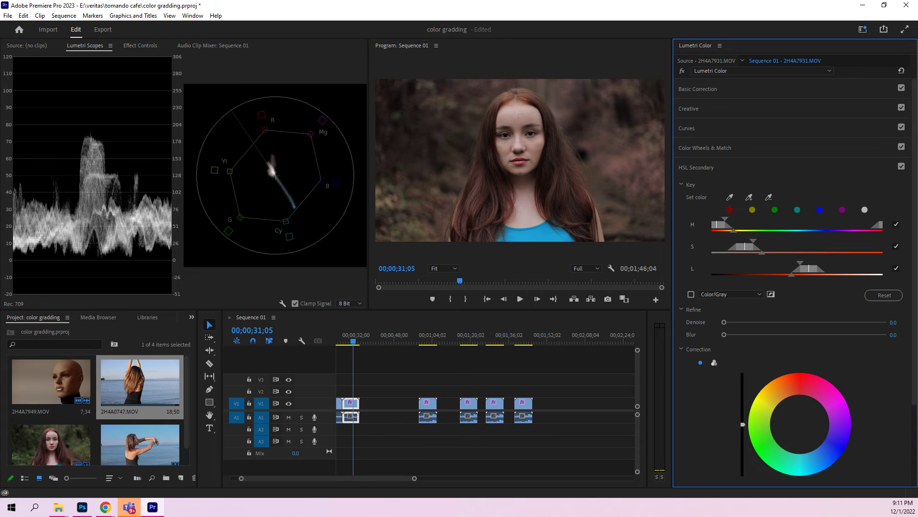
Step: Widen the skin key's saturation and luminance ranges, and try the correction color wheel while keeping it near neutral
{"action": "left_click_drag", "start_coordinate": [734, 230], "coordinate": [757, 241]}
{"action": "left_click_drag", "start_coordinate": [800, 263], "coordinate": [784, 263]}
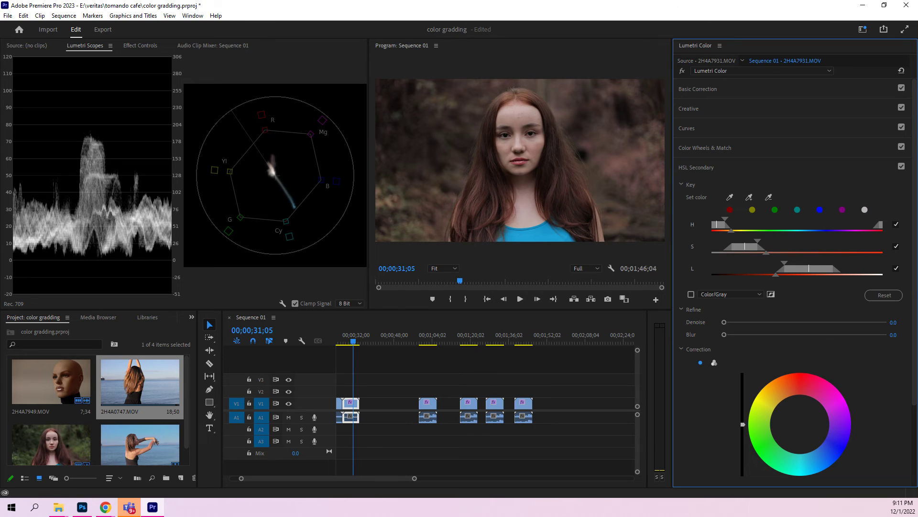
{"action": "scroll", "coordinate": [794, 287], "scroll_direction": "down", "scroll_amount": 4}
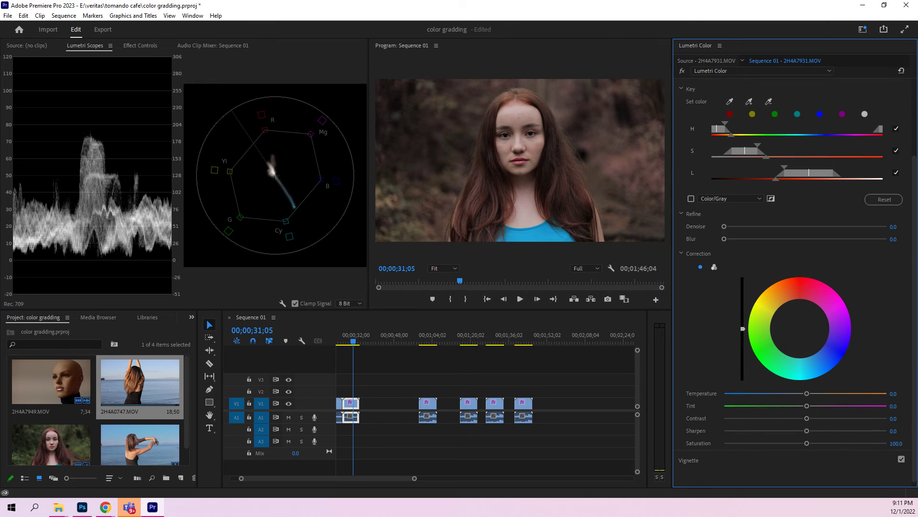
{"action": "mouse_move", "coordinate": [799, 328]}
{"action": "left_mouse_down"}
{"action": "mouse_move", "coordinate": [758, 319]}
{"action": "mouse_move", "coordinate": [813, 302]}
{"action": "mouse_move", "coordinate": [838, 337]}
{"action": "mouse_move", "coordinate": [800, 327]}
{"action": "left_mouse_up"}
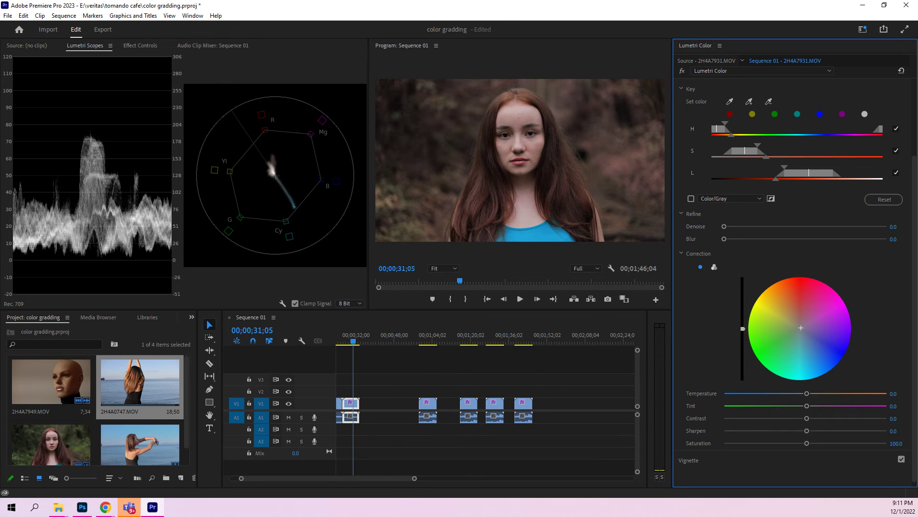
Step: Preview the skin mask, set its Blur to 21.6, and try the HSL Secondary temperature, tint and contrast corrections
{"action": "left_click", "coordinate": [690, 198]}
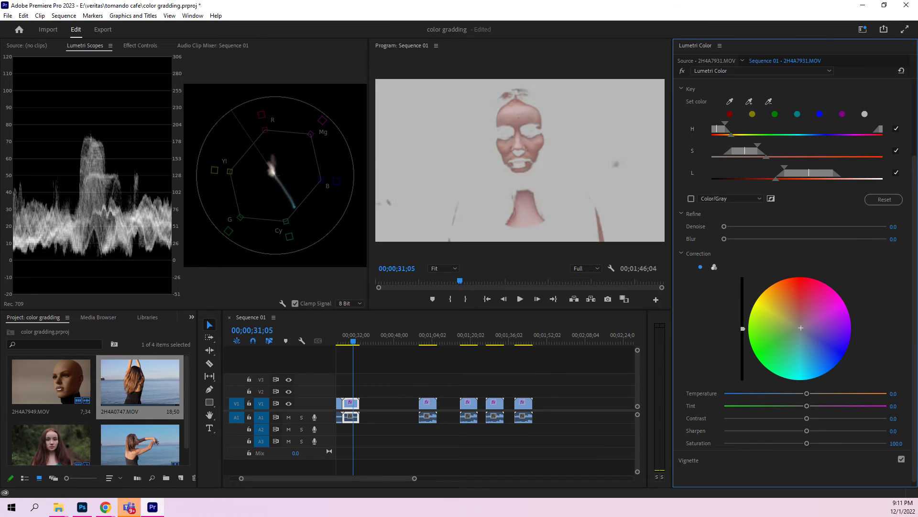
{"action": "left_click_drag", "start_coordinate": [724, 239], "coordinate": [842, 238]}
{"action": "left_click", "coordinate": [691, 198]}
{"action": "scroll", "coordinate": [792, 273], "scroll_direction": "down", "scroll_amount": 1}
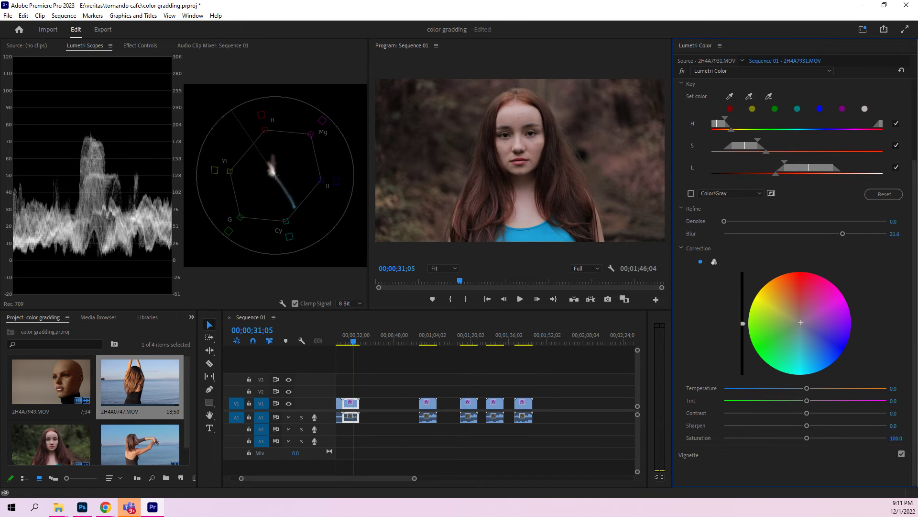
{"action": "mouse_move", "coordinate": [807, 388]}
{"action": "left_mouse_down"}
{"action": "mouse_move", "coordinate": [869, 388]}
{"action": "mouse_move", "coordinate": [742, 388]}
{"action": "mouse_move", "coordinate": [810, 388]}
{"action": "mouse_move", "coordinate": [804, 388]}
{"action": "mouse_move", "coordinate": [887, 413]}
{"action": "mouse_move", "coordinate": [725, 413]}
{"action": "mouse_move", "coordinate": [806, 413]}
{"action": "left_mouse_up"}
{"action": "scroll", "coordinate": [795, 284], "scroll_direction": "up", "scroll_amount": 3}
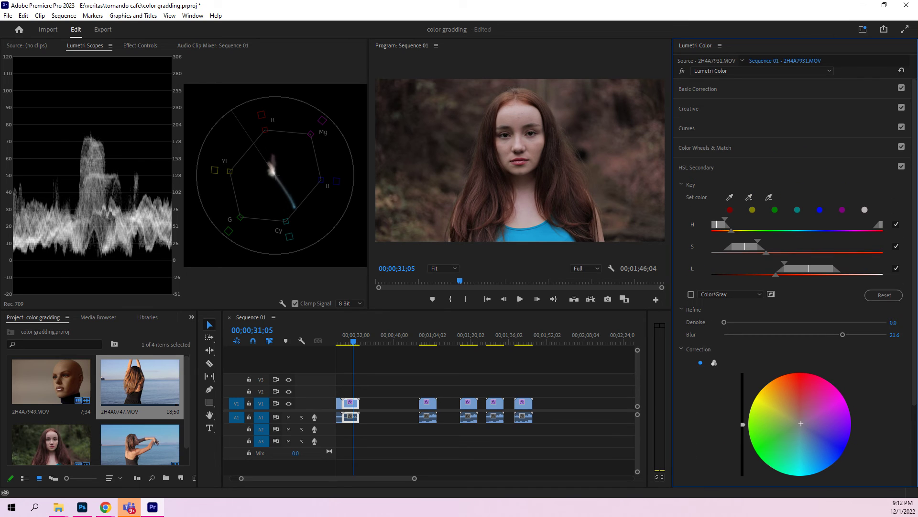
Step: Shape the forest clip's white RGB curve into a gentle S with raised highlights, slightly lowered shadows and a lifted black point
{"action": "left_click", "coordinate": [689, 108]}
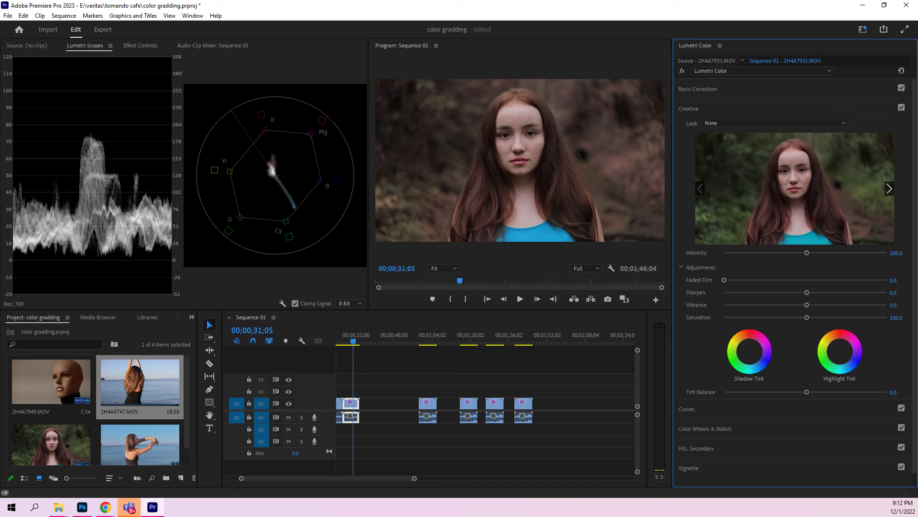
{"action": "left_click", "coordinate": [687, 409]}
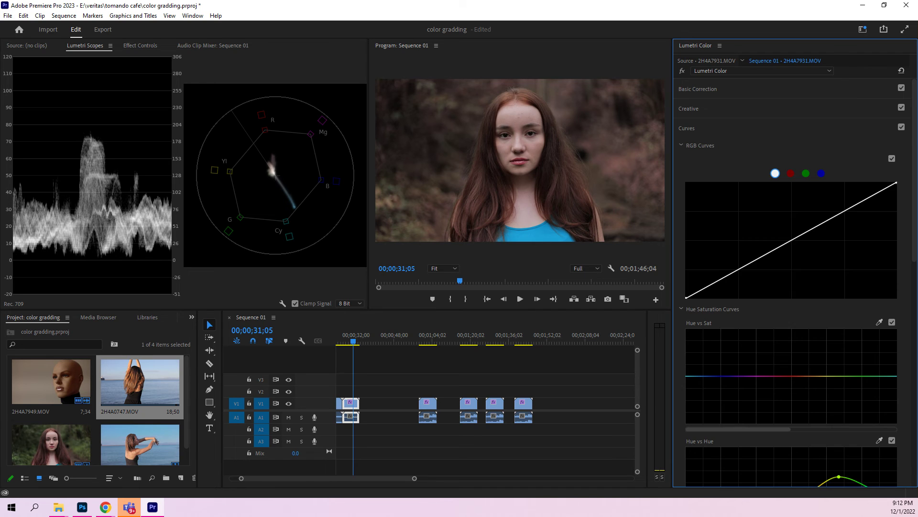
{"action": "left_click_drag", "start_coordinate": [850, 208], "coordinate": [851, 204]}
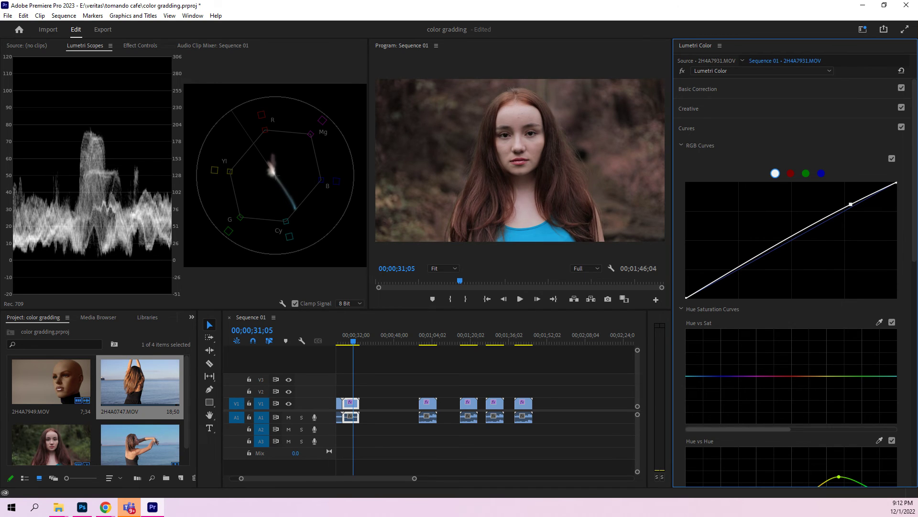
{"action": "left_click_drag", "start_coordinate": [724, 276], "coordinate": [724, 278]}
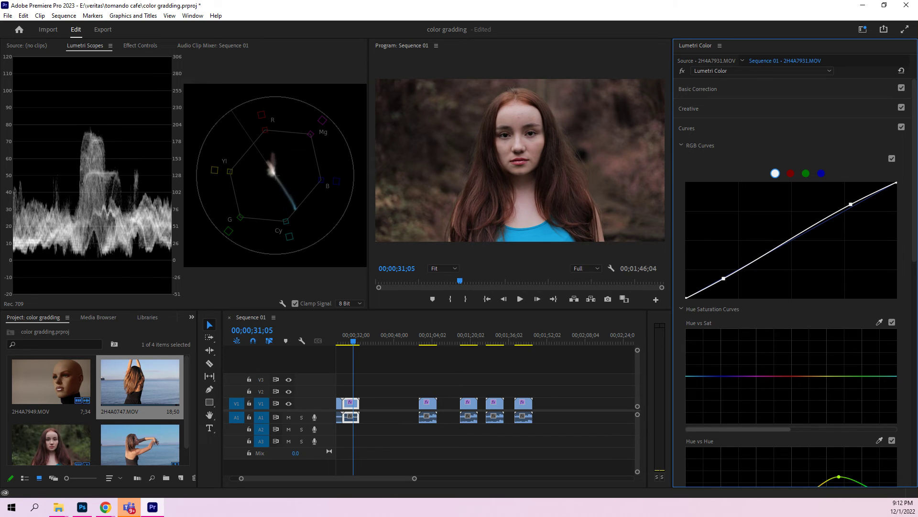
{"action": "left_click_drag", "start_coordinate": [687, 297], "coordinate": [687, 292]}
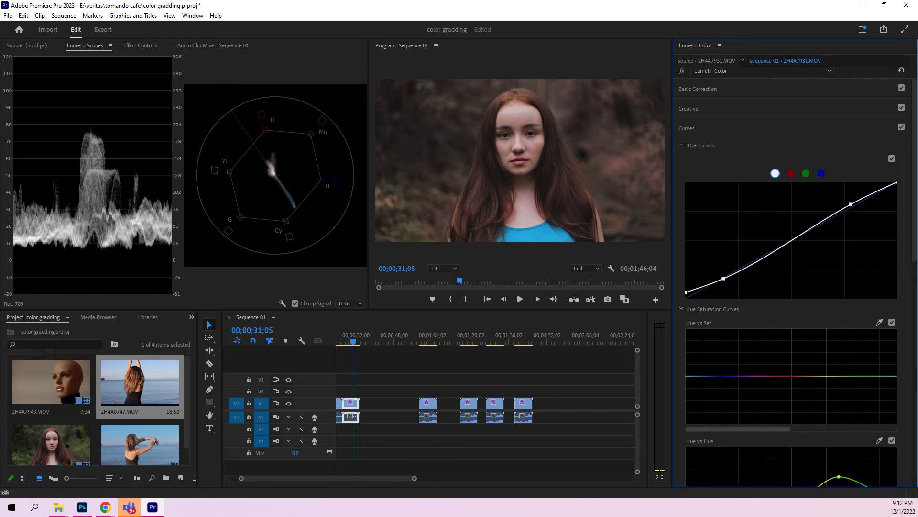
{"action": "left_click_drag", "start_coordinate": [851, 204], "coordinate": [844, 202]}
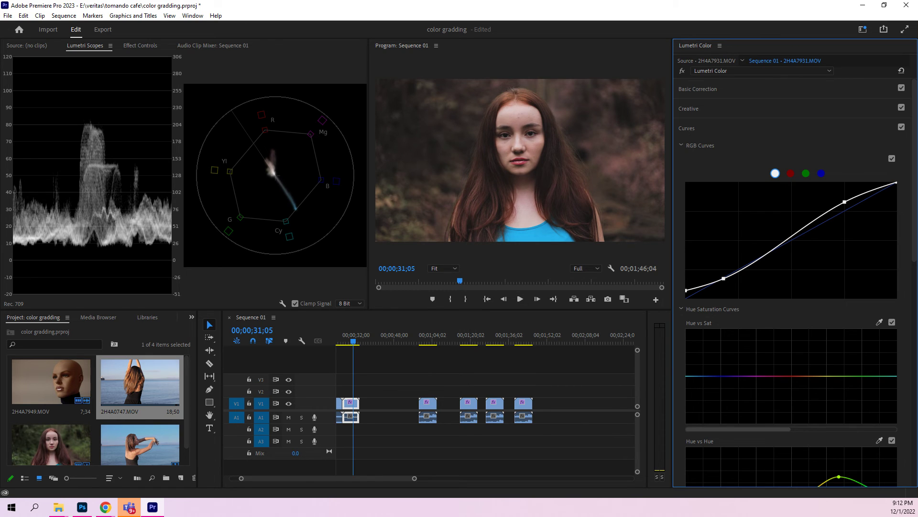
Step: Add a subtle dark vignette to the forest clip with Amount -0.2 and Midpoint 38.1
{"action": "left_click", "coordinate": [687, 128]}
{"action": "left_click", "coordinate": [689, 186]}
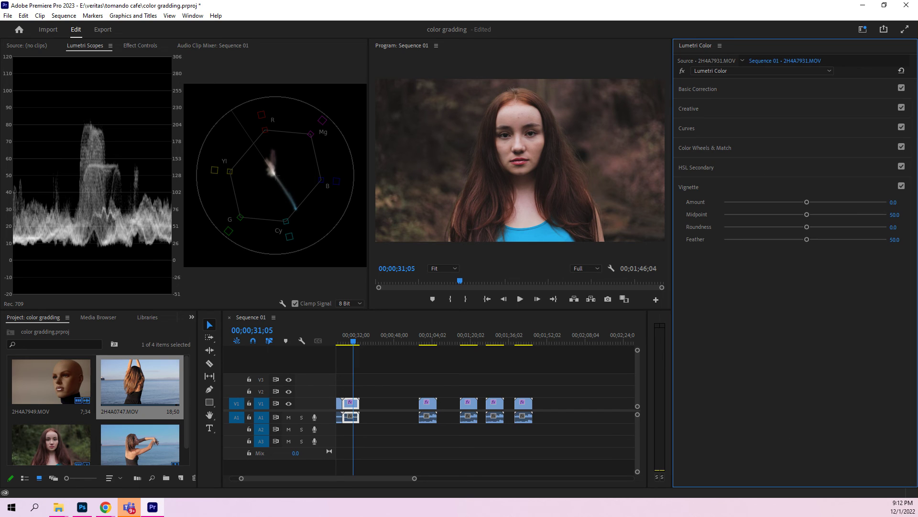
{"action": "left_click_drag", "start_coordinate": [807, 202], "coordinate": [787, 214]}
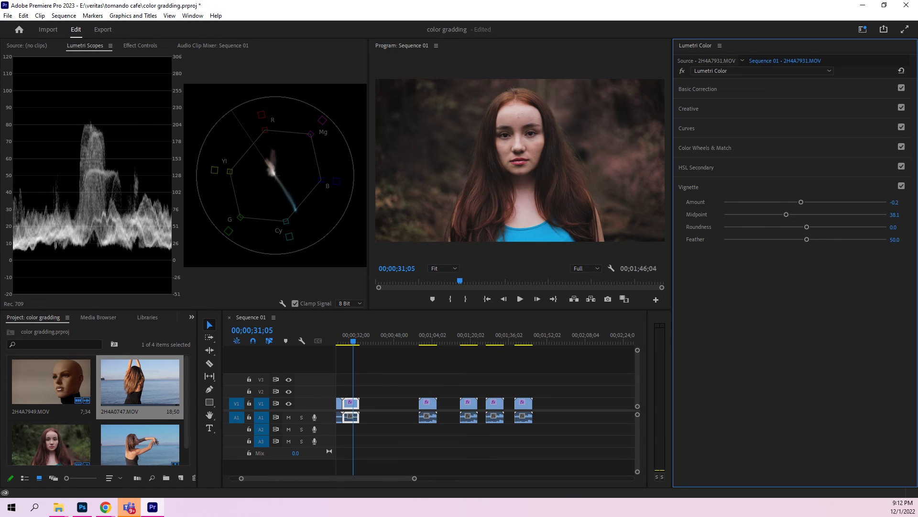
Step: In the forest clip's Creative section, tint the shadows slightly toward blue and the highlights slightly toward orange
{"action": "left_click", "coordinate": [689, 108]}
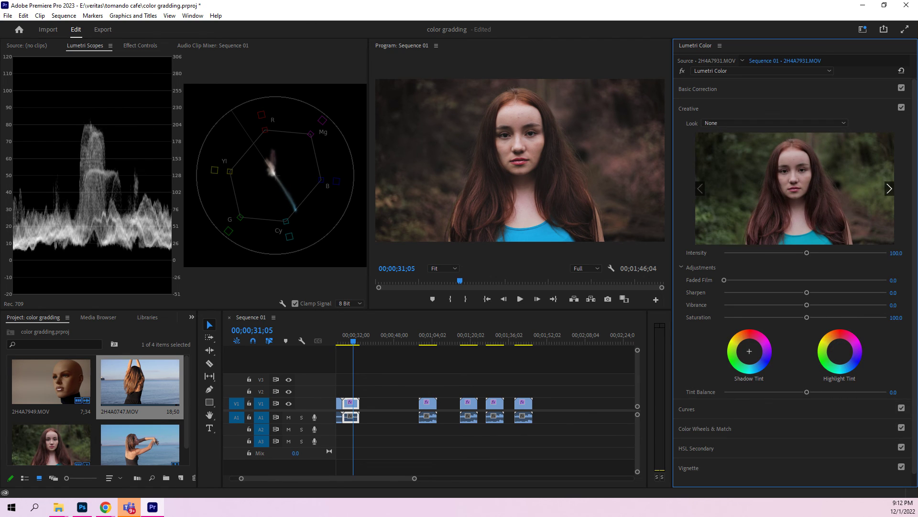
{"action": "left_click_drag", "start_coordinate": [749, 351], "coordinate": [754, 355]}
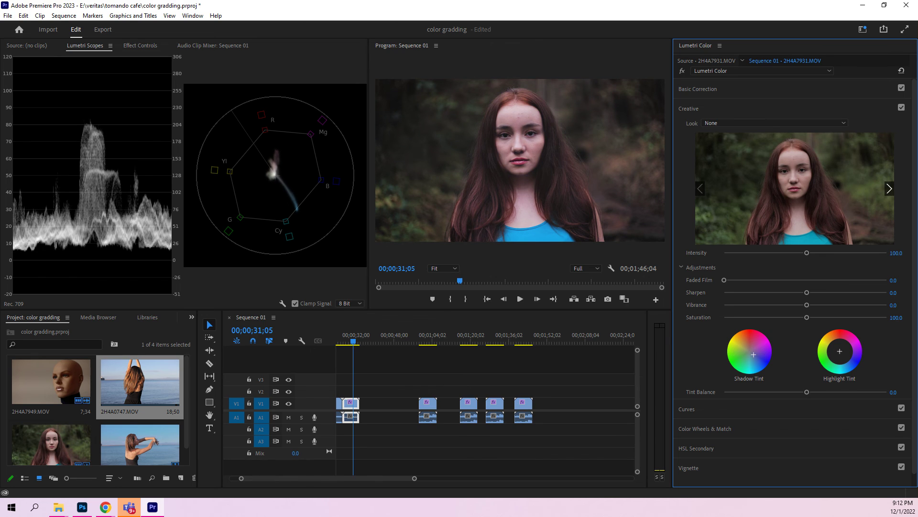
{"action": "left_click_drag", "start_coordinate": [840, 351], "coordinate": [838, 347]}
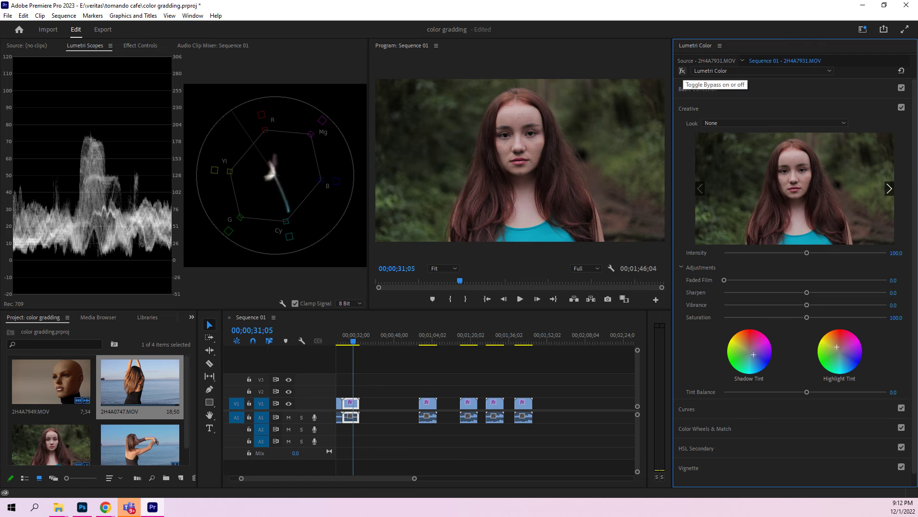
Step: Compare the forest clip with its ungraded original by toggling the Lumetri bypass, and push the highlight tint further toward orange-yellow
{"action": "left_click", "coordinate": [682, 71]}
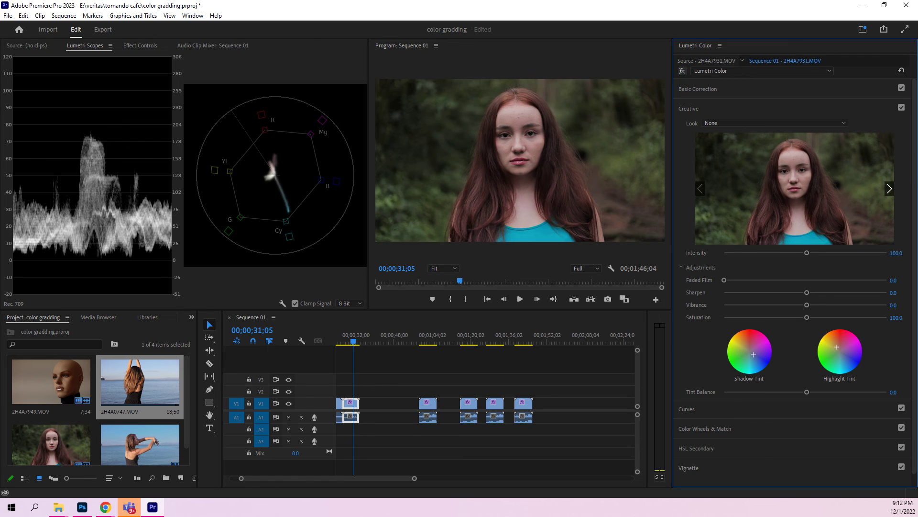
{"action": "left_click", "coordinate": [682, 70]}
{"action": "mouse_move", "coordinate": [837, 347]}
{"action": "left_mouse_down"}
{"action": "mouse_move", "coordinate": [829, 354]}
{"action": "mouse_move", "coordinate": [834, 346]}
{"action": "left_mouse_up"}
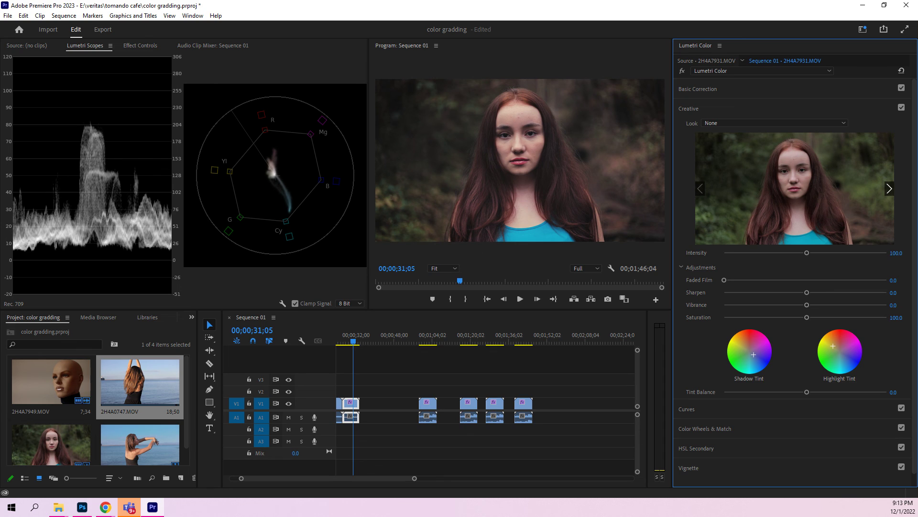